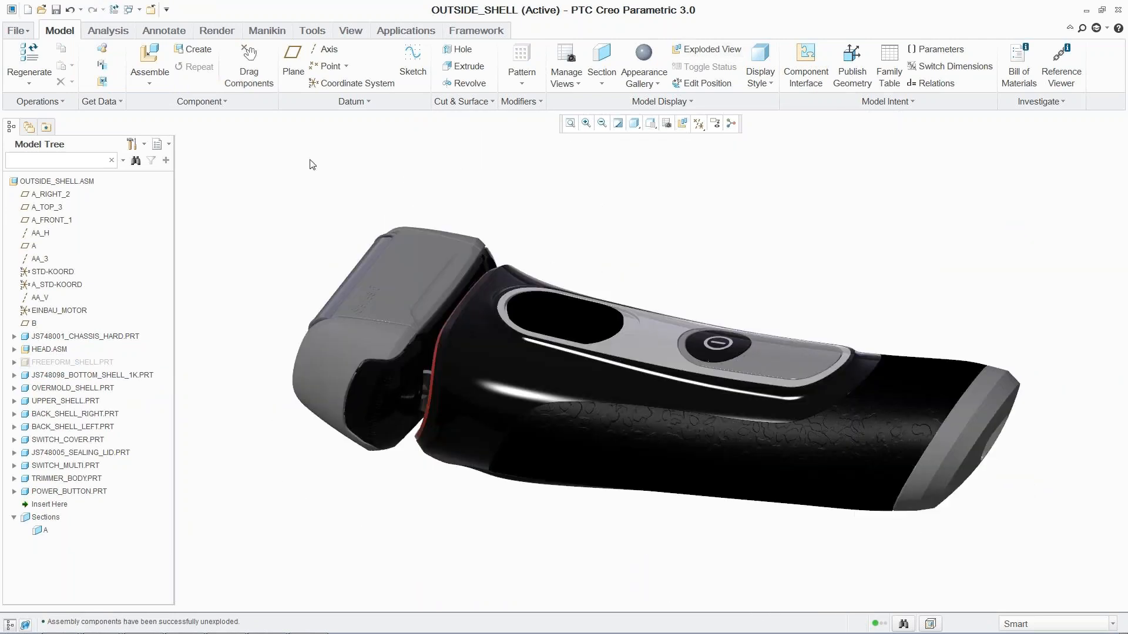
- Start a Design Exploration session named color_and_shape_exploration with the description "Explore different materials and colors. Also change body shape."
click(16, 30)
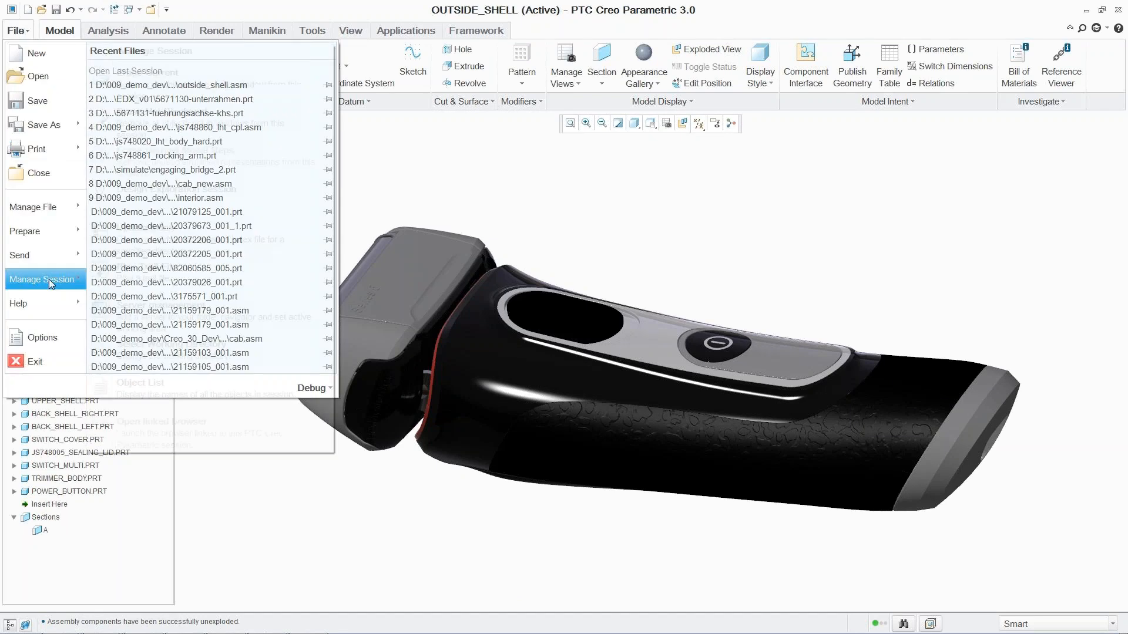
mouse_move(48, 279)
mouse_move(181, 190)
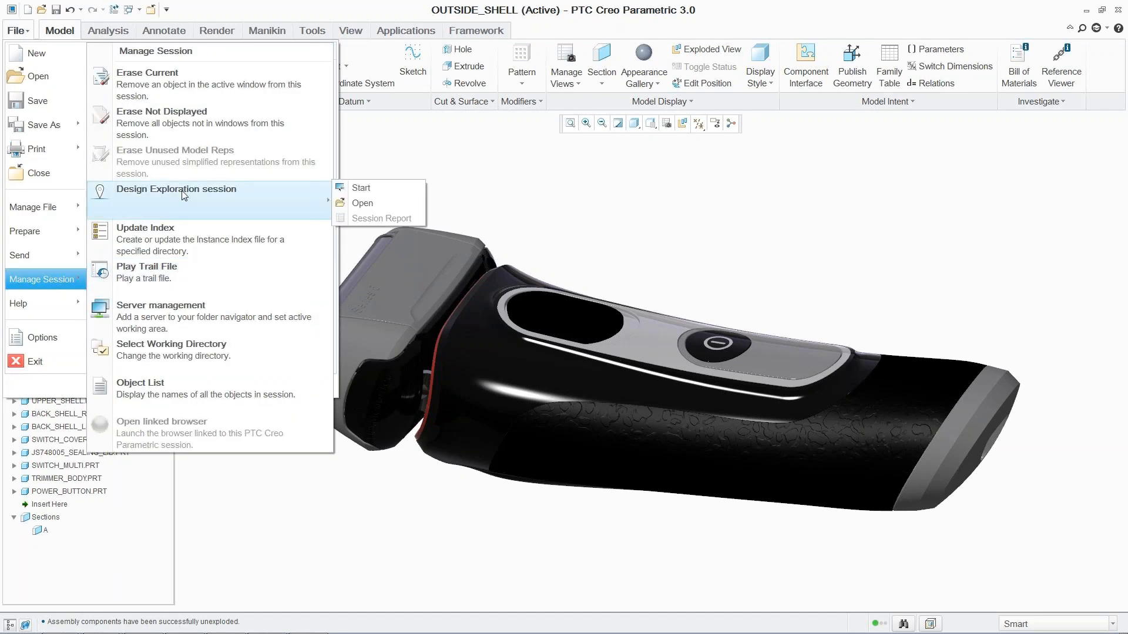
click(354, 186)
double_click(558, 256)
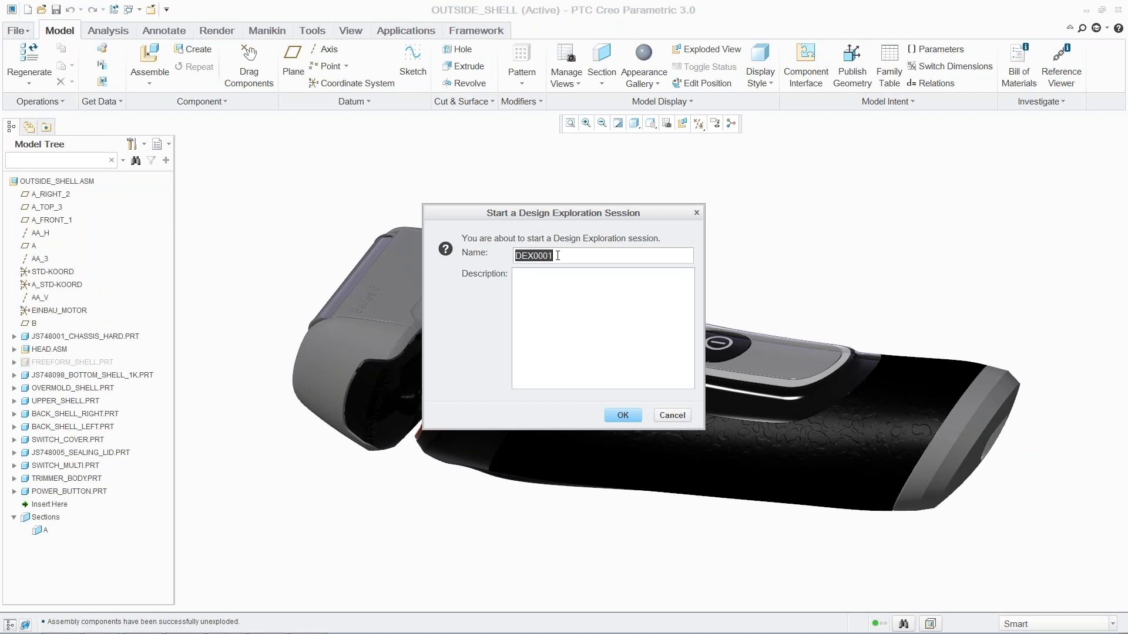
key(BackSpace)
text(color_and_shape_exploration)
click(557, 274)
text(Explore different materials and colors. Also change body shape.)
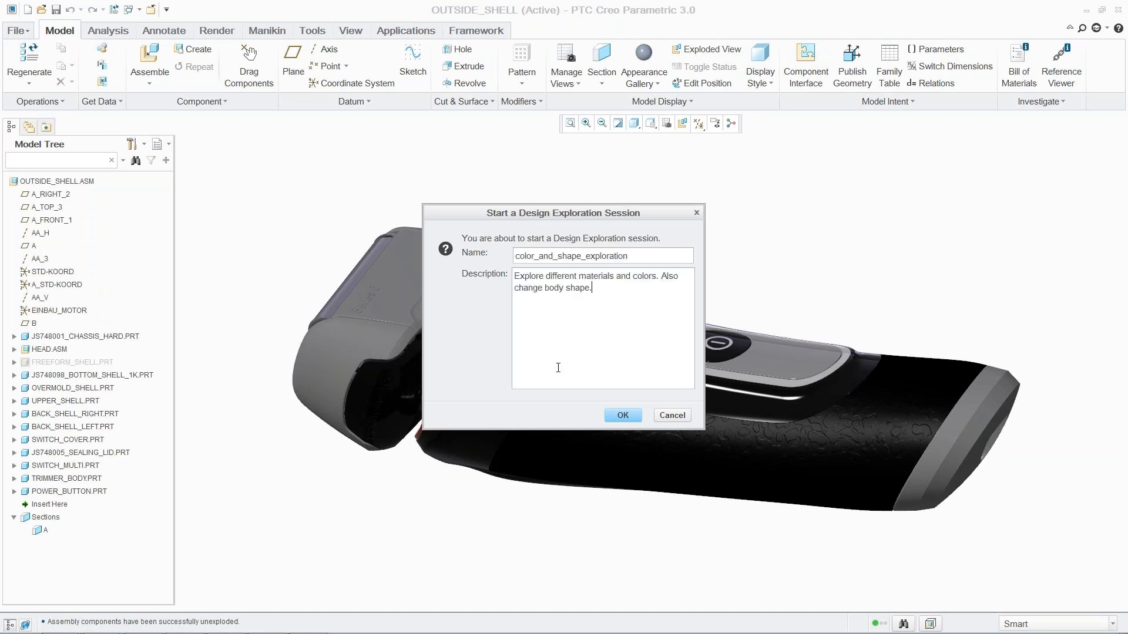
click(623, 417)
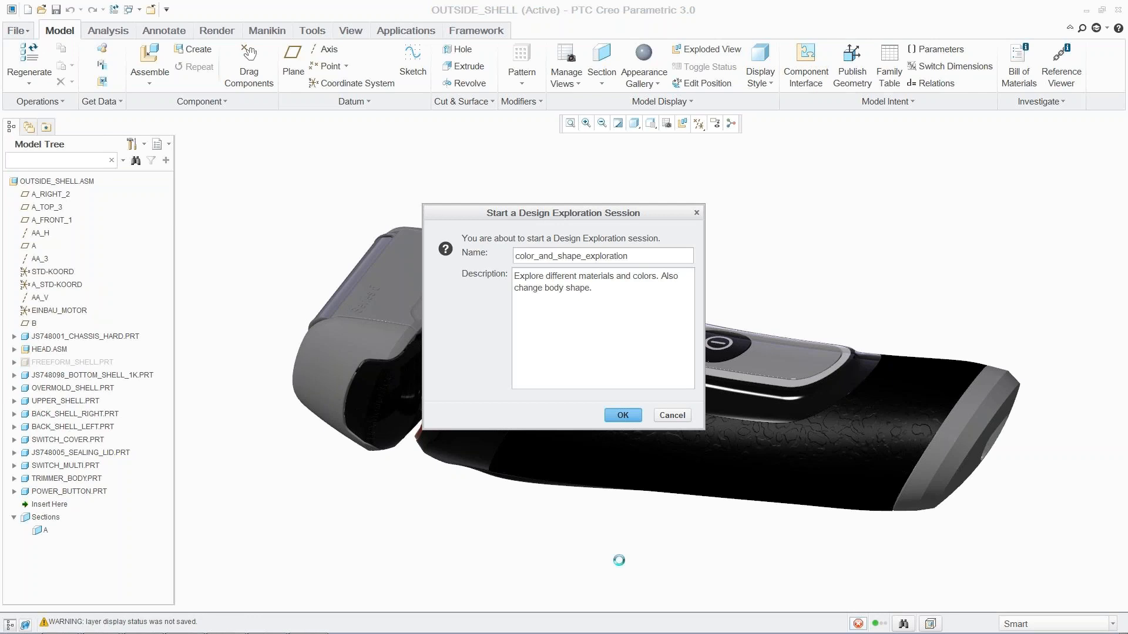
- Edit the model appearance of the textured rubber grip, changing its color to pure blue (RGB 0, 0, 255)
click(653, 86)
click(674, 367)
click(211, 138)
click(690, 454)
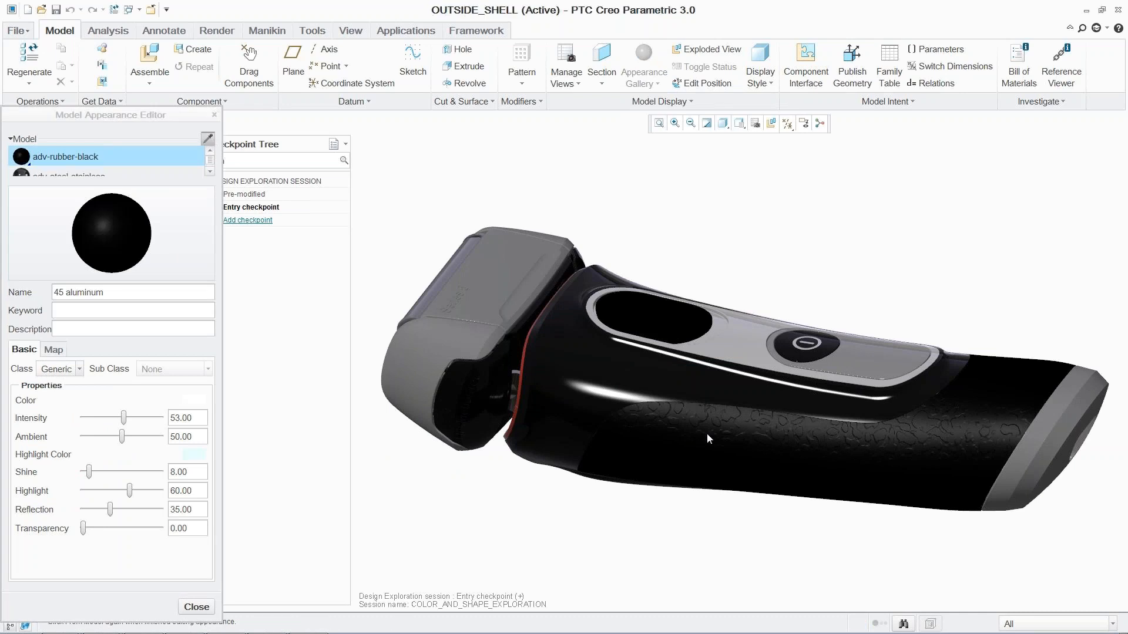
click(191, 401)
drag(986, 283, 1090, 285)
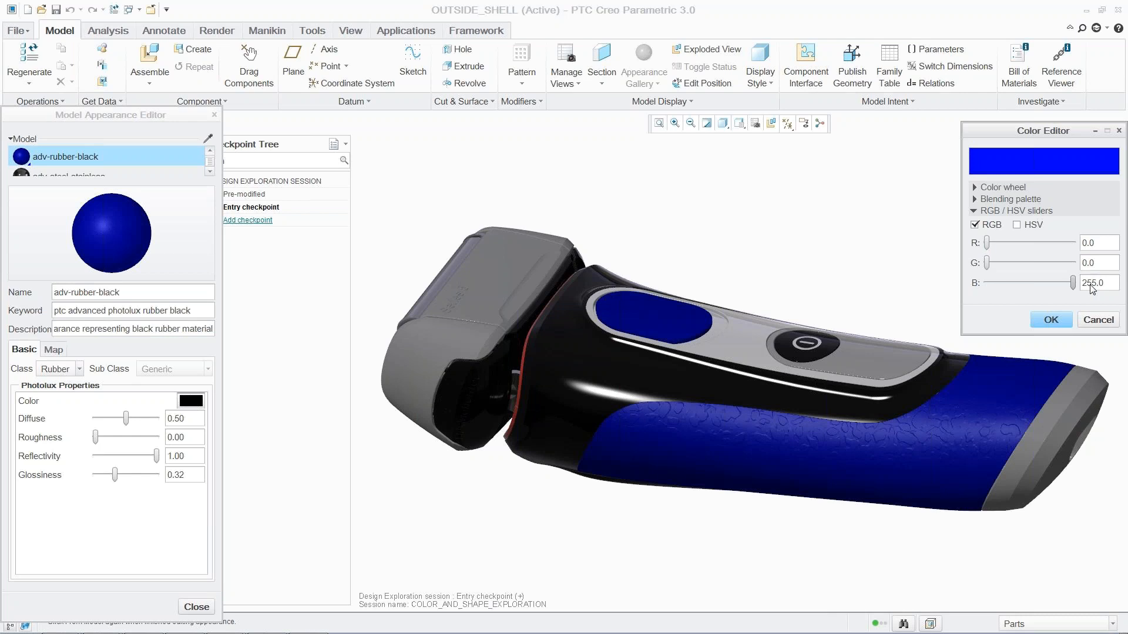
click(1061, 320)
click(196, 607)
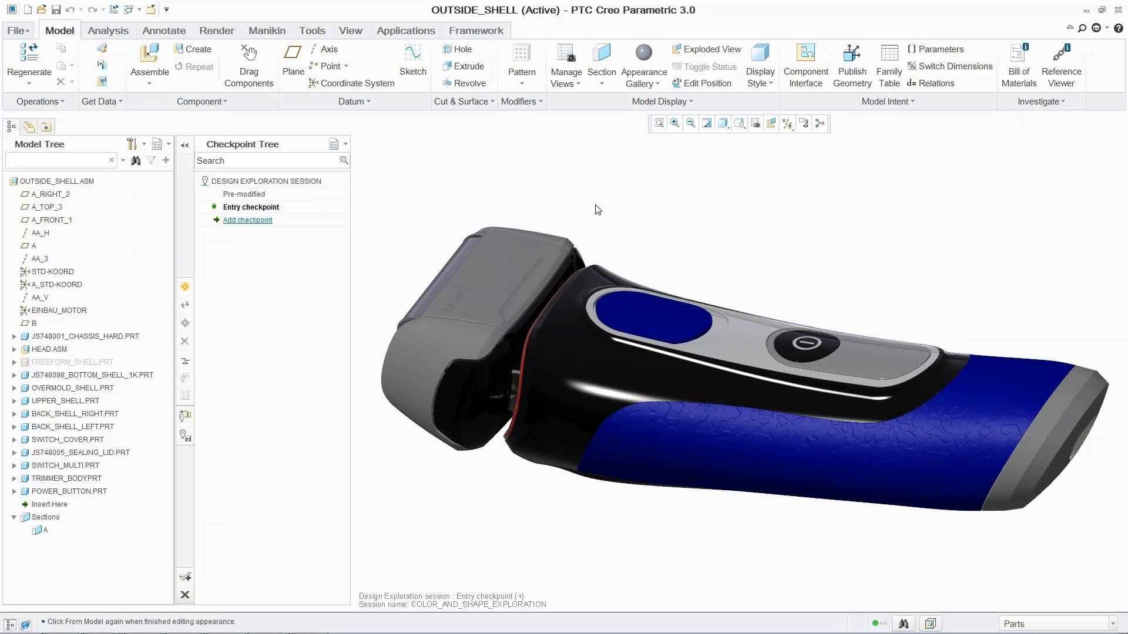
- Apply the adv-chrome library appearance to the upper shell, both back shells, the two head side covers and the trimmer body
click(656, 85)
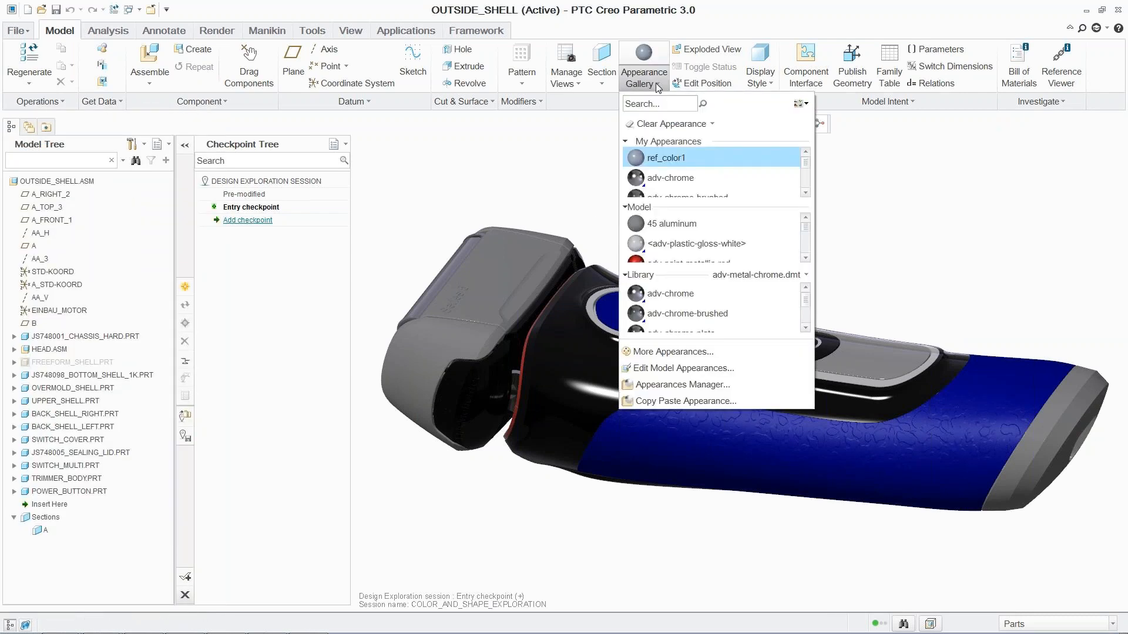
click(675, 297)
click(655, 375)
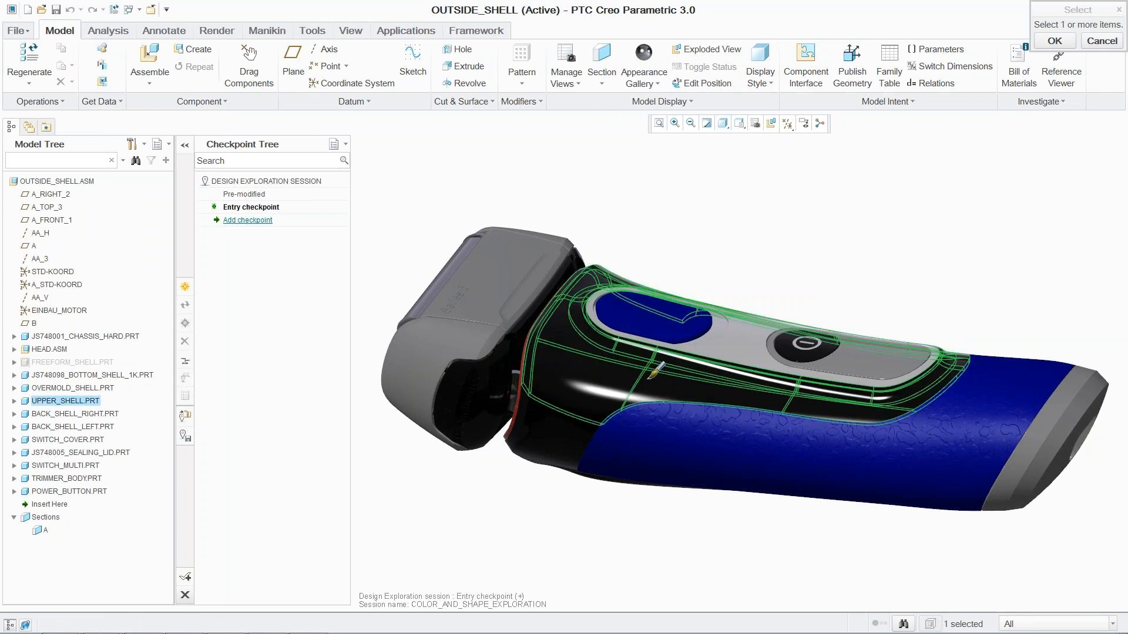
ctrl+click(567, 421)
ctrl+click(469, 403)
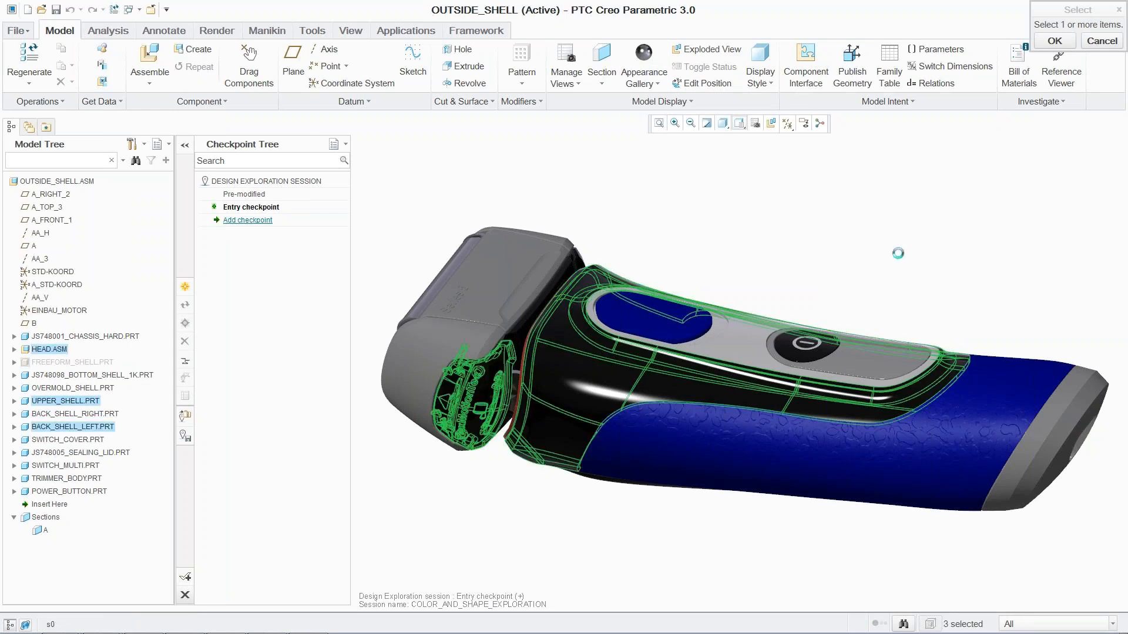
middle_drag(899, 252, 905, 245)
ctrl+click(899, 254)
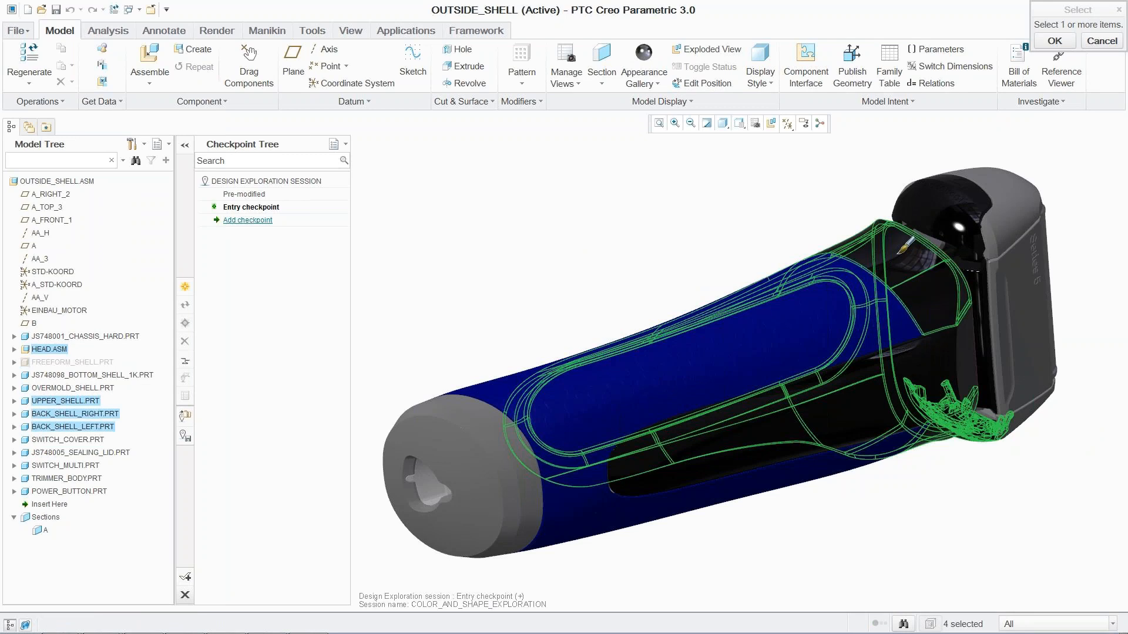
ctrl+click(946, 203)
ctrl+click(961, 347)
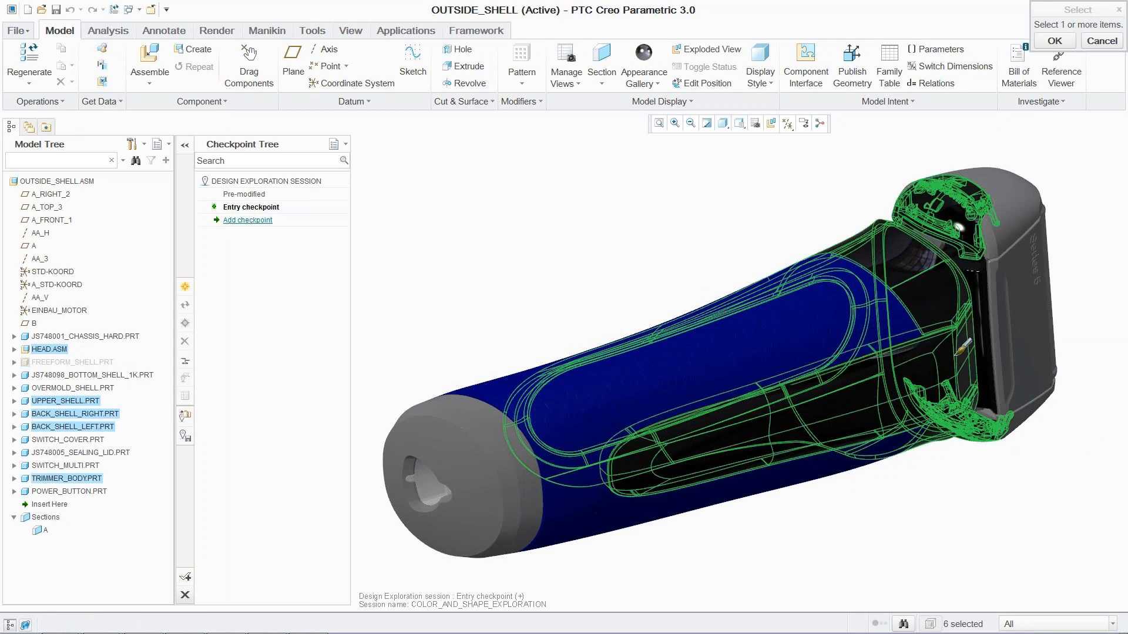
click(1054, 41)
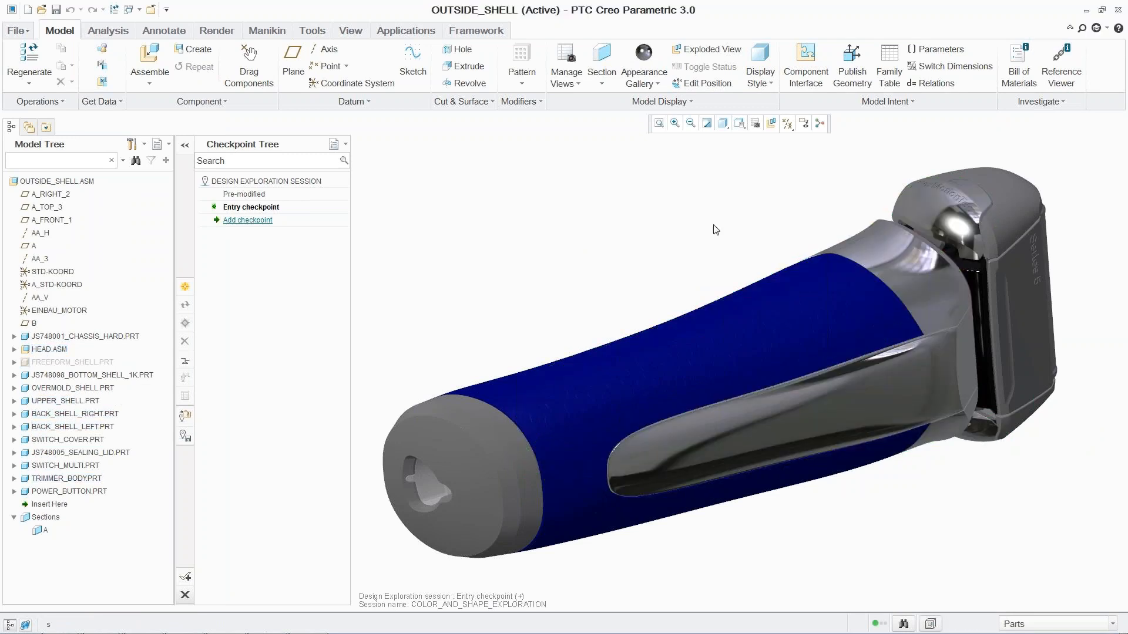
key(d)
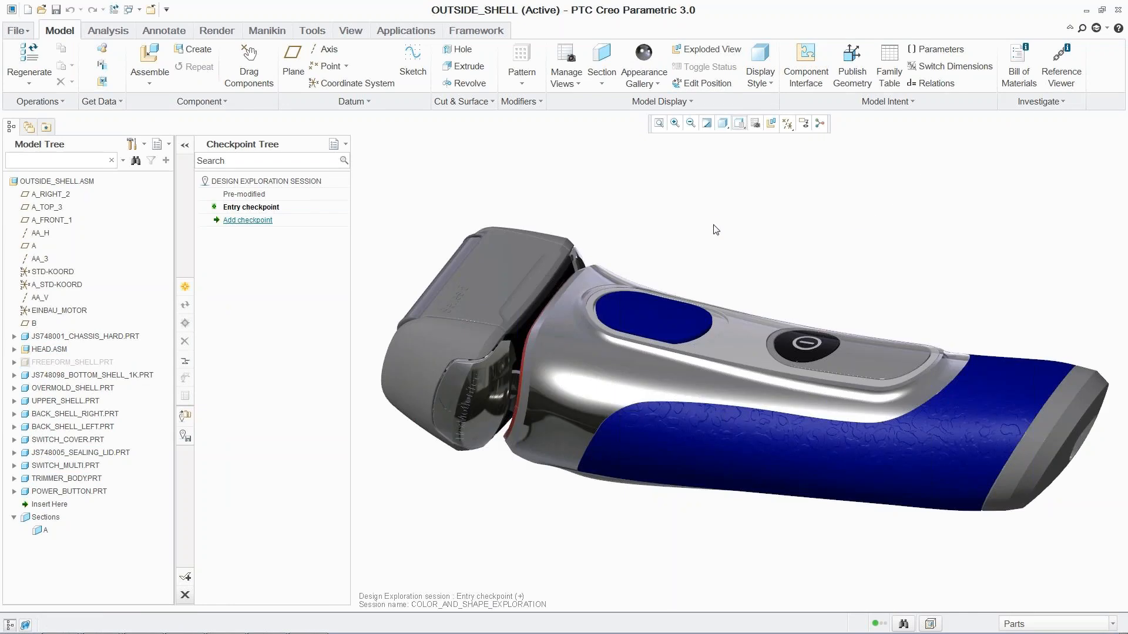
- Add a design checkpoint named Blue Chrome with the keyword Blue
click(185, 288)
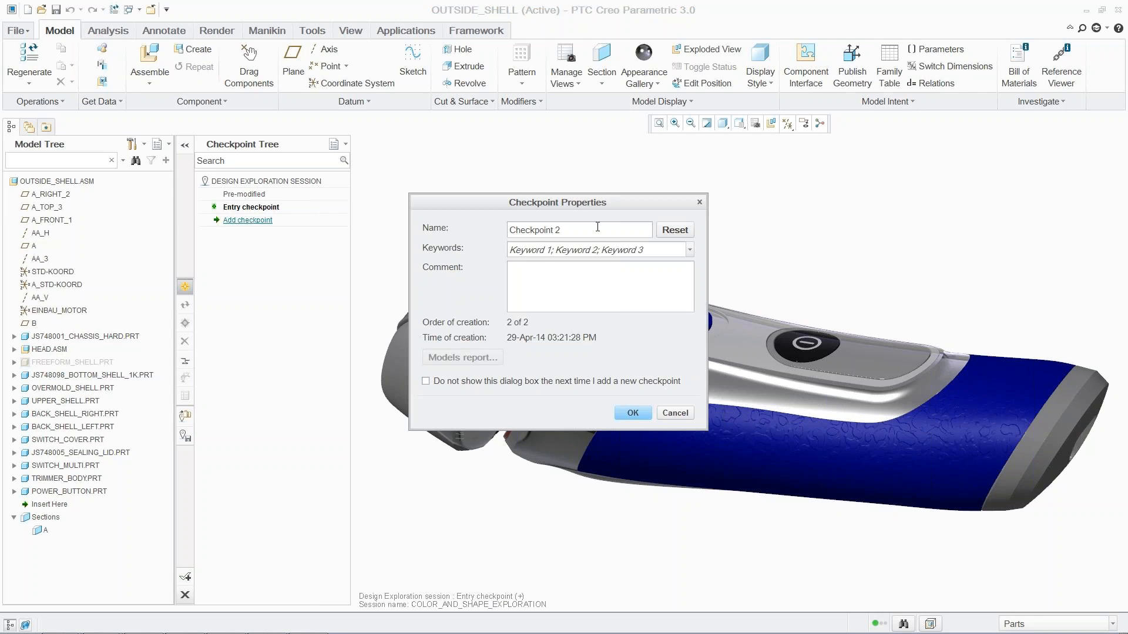
triple_click(587, 229)
key(BackSpace)
text(Blue Chrome)
click(613, 251)
text(Blu)
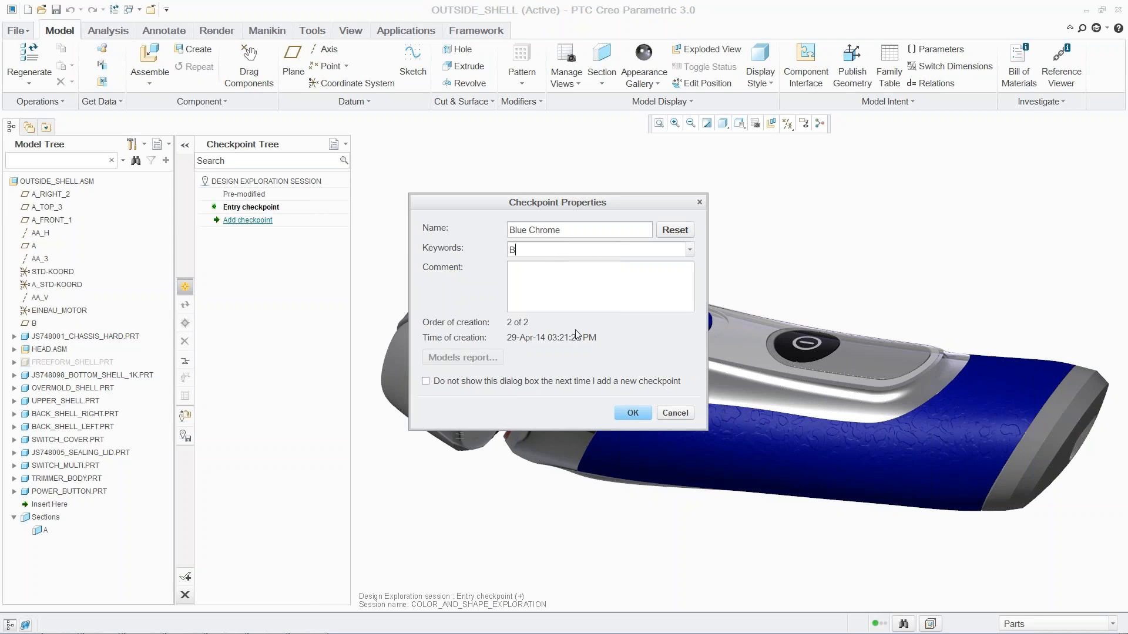
text(e)
click(626, 414)
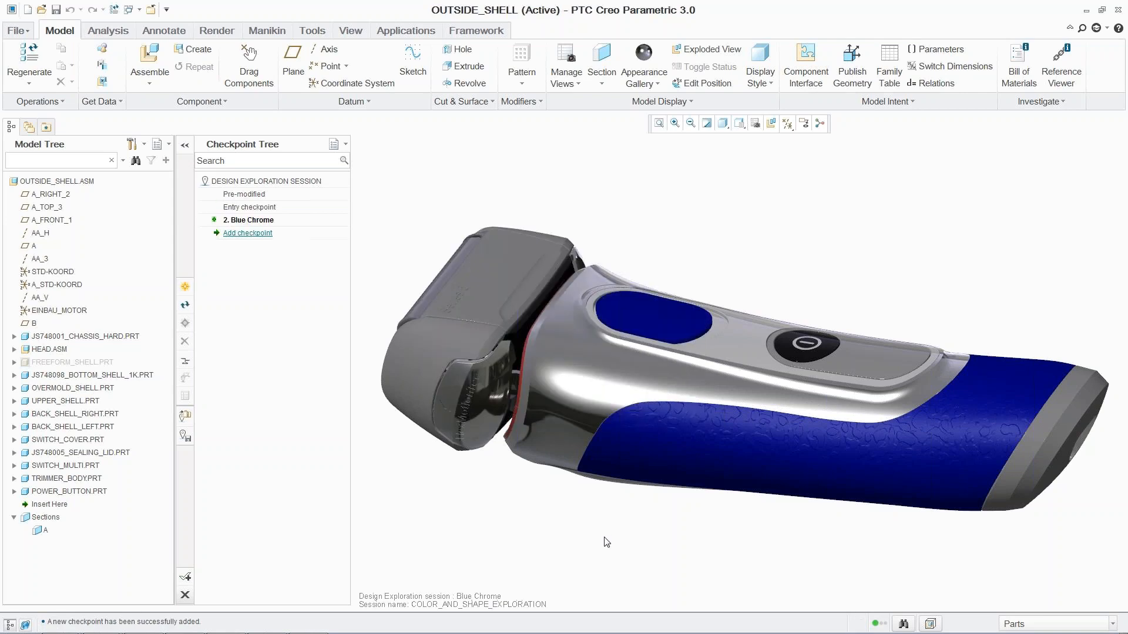
- Edit the model appearance of the blue rubber grip, changing its color to pure red (RGB 255, 0, 0)
click(658, 84)
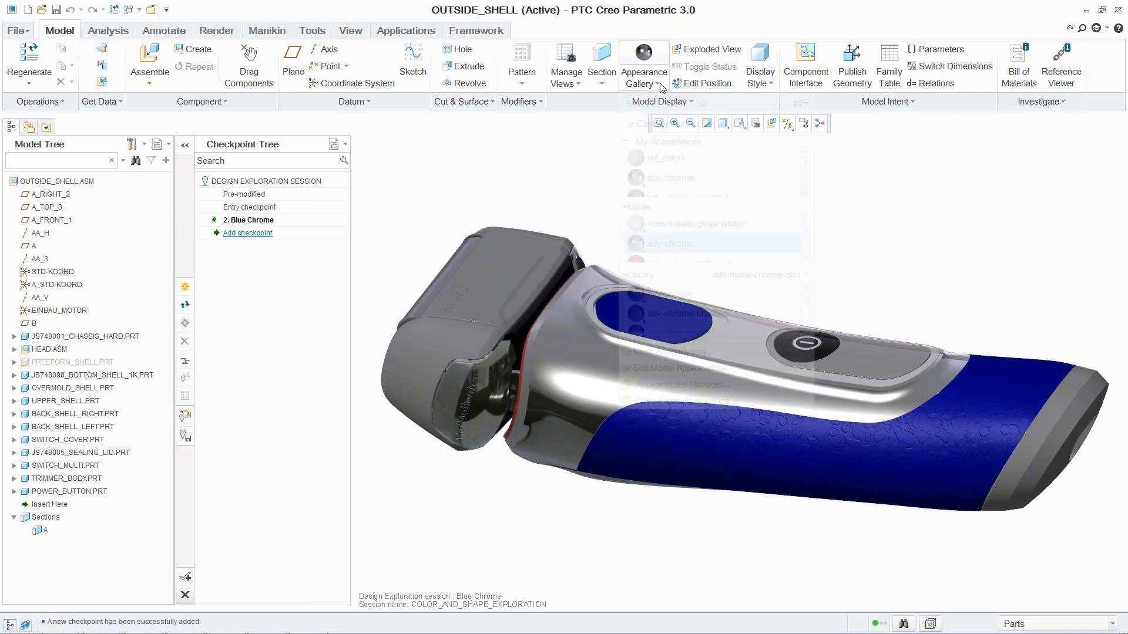
click(675, 368)
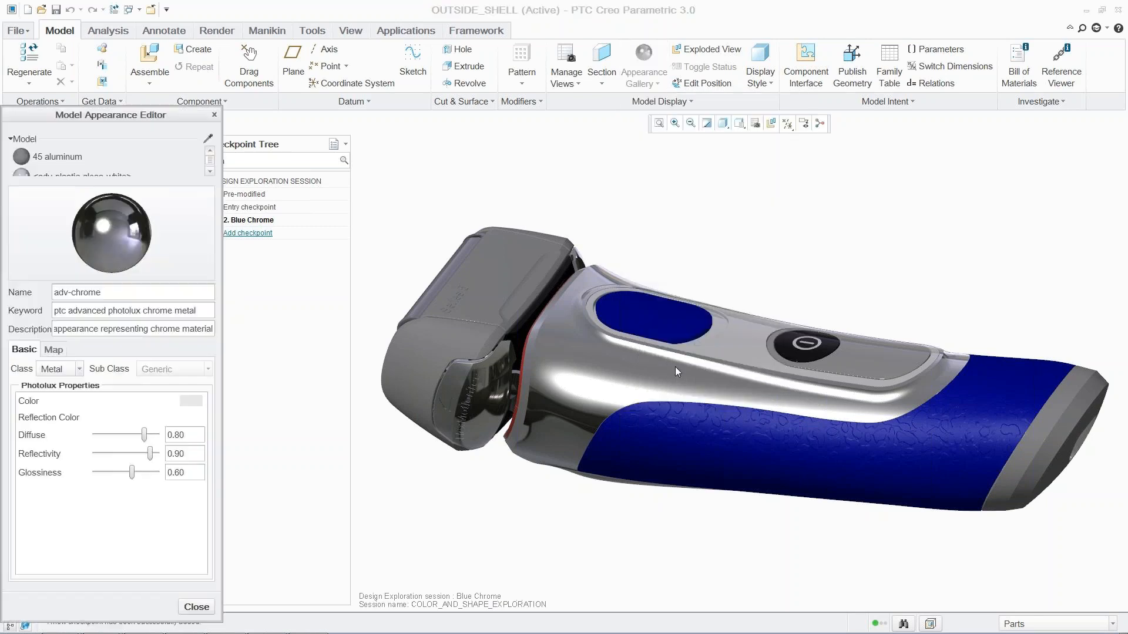
click(207, 142)
click(728, 442)
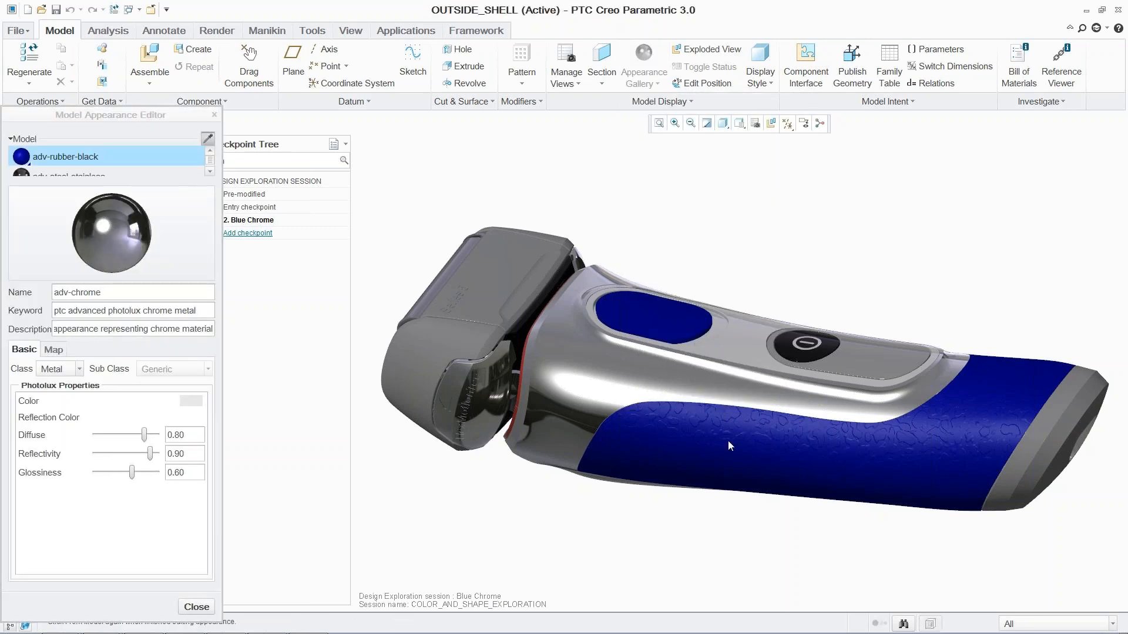
click(190, 402)
drag(987, 244, 966, 288)
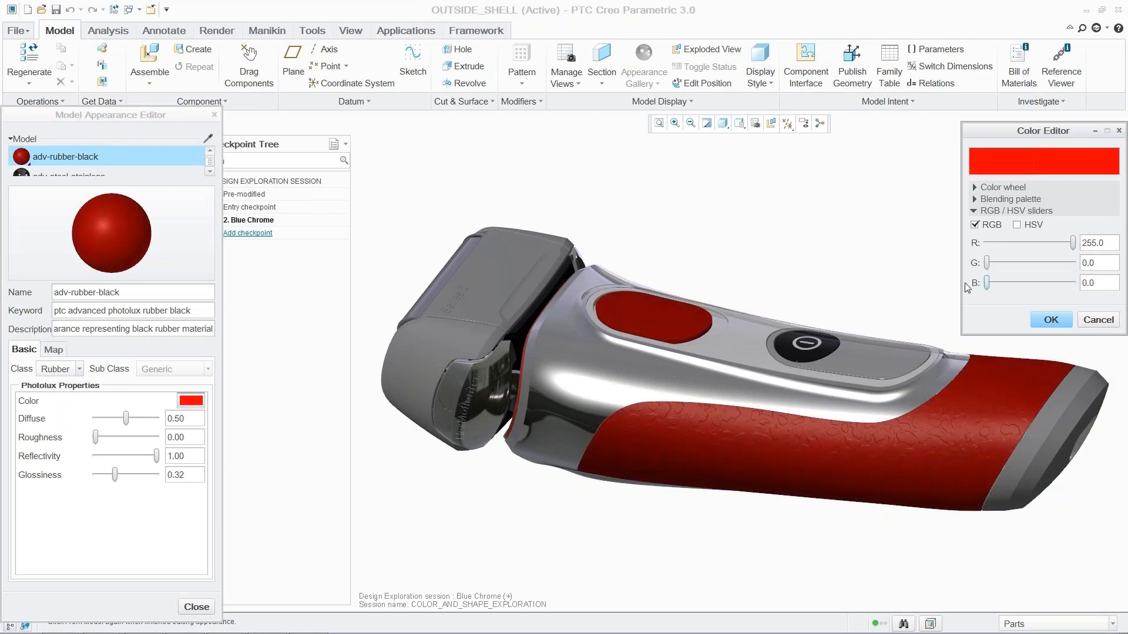
click(1049, 319)
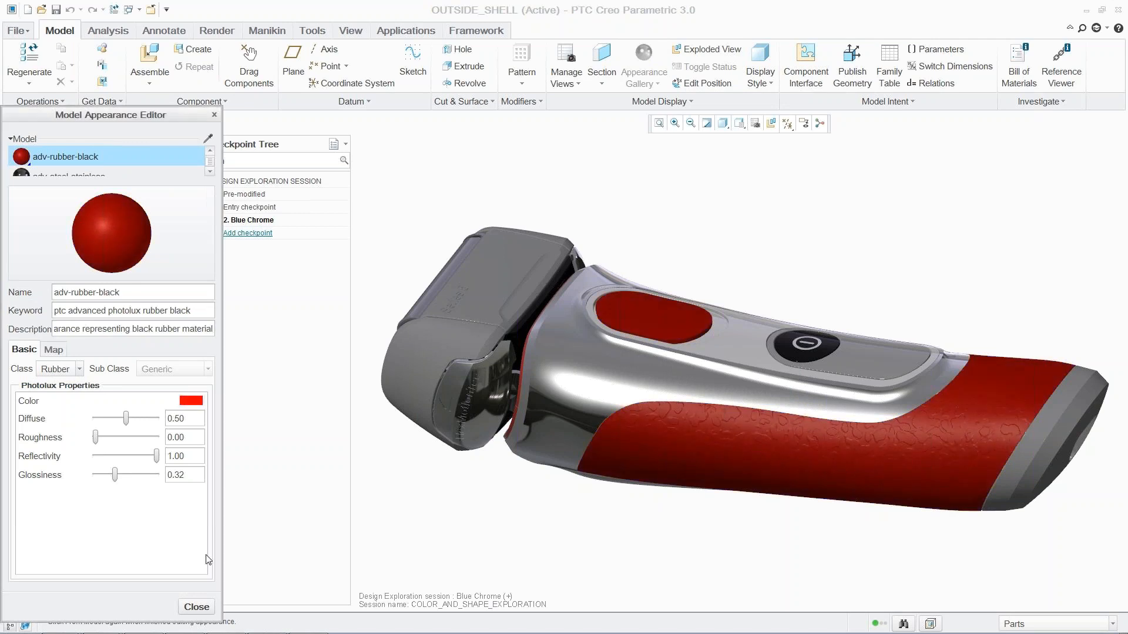
click(196, 606)
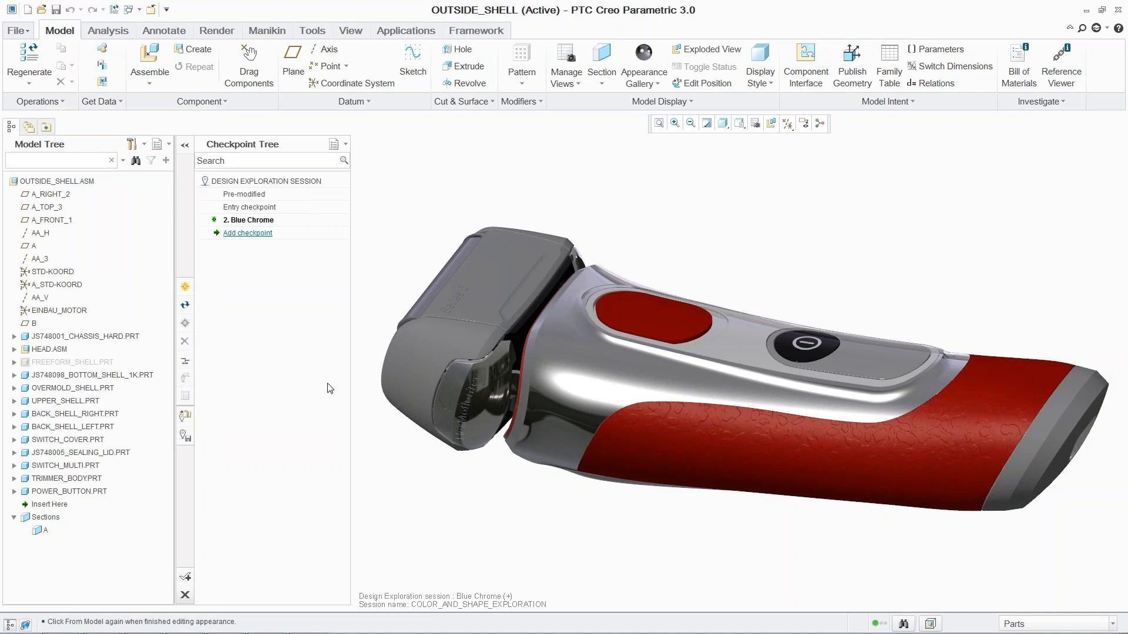
- Apply the model's adv-paint-metallic-red appearance to the power button part
click(643, 70)
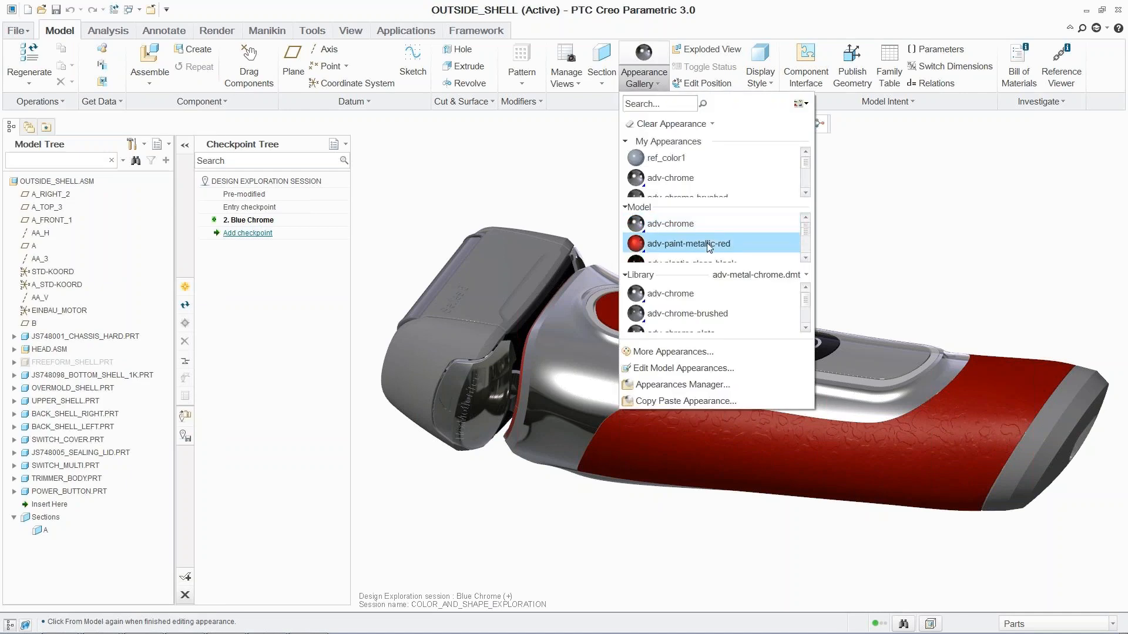
click(710, 247)
click(806, 342)
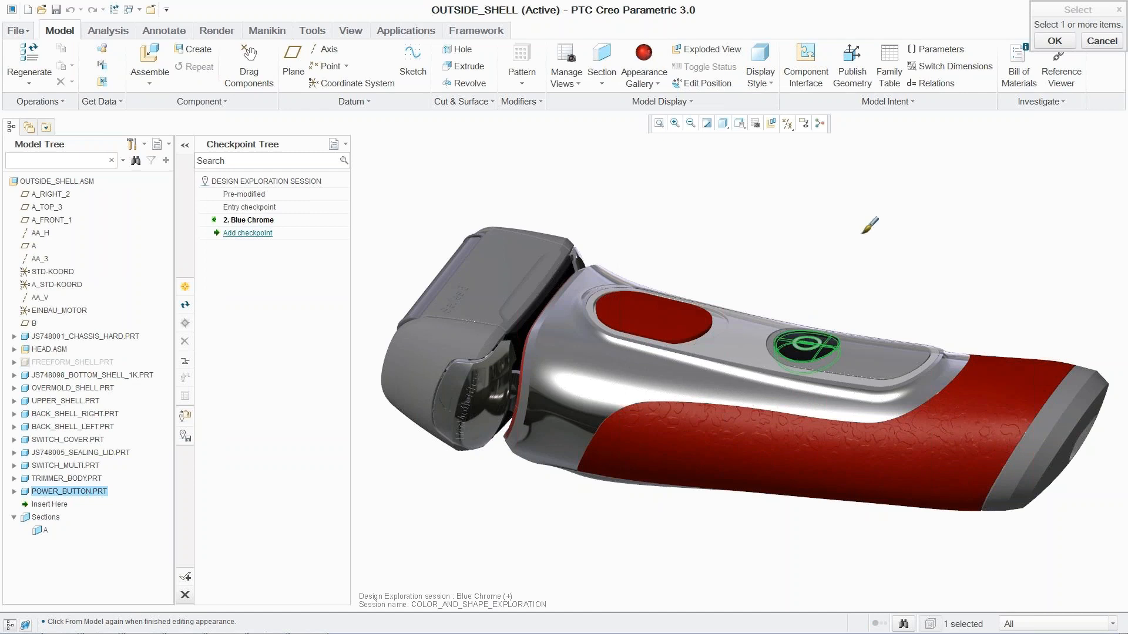
middle_click(865, 238)
- Add a design checkpoint named Red Chrome with the keyword Red
click(185, 287)
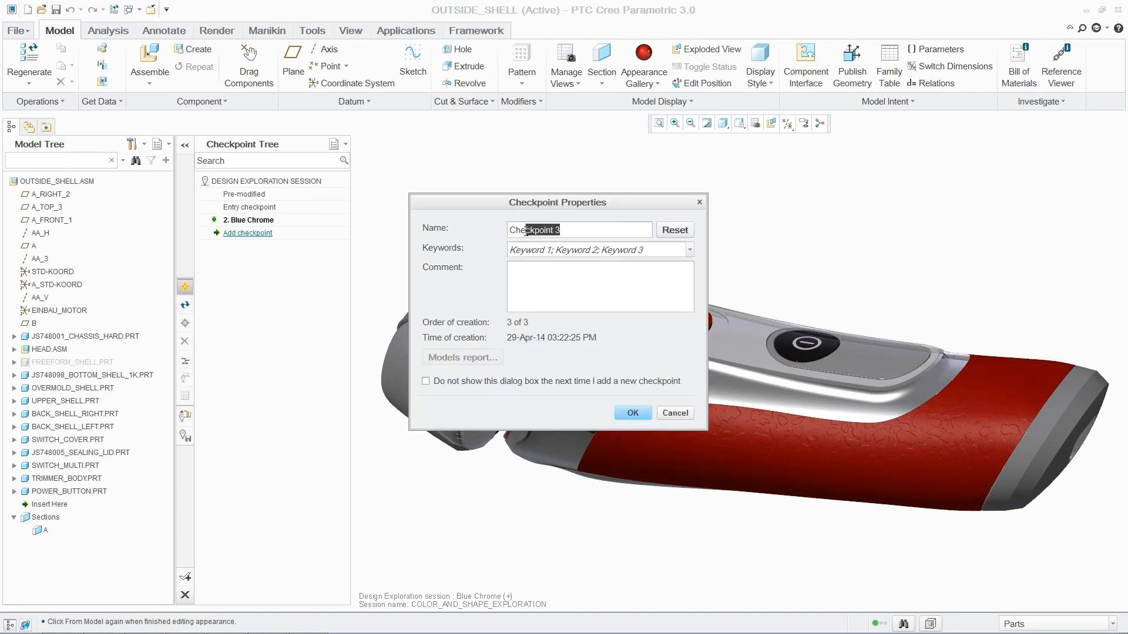
key(BackSpace)
text(Red Chrome)
click(652, 255)
text(Re)
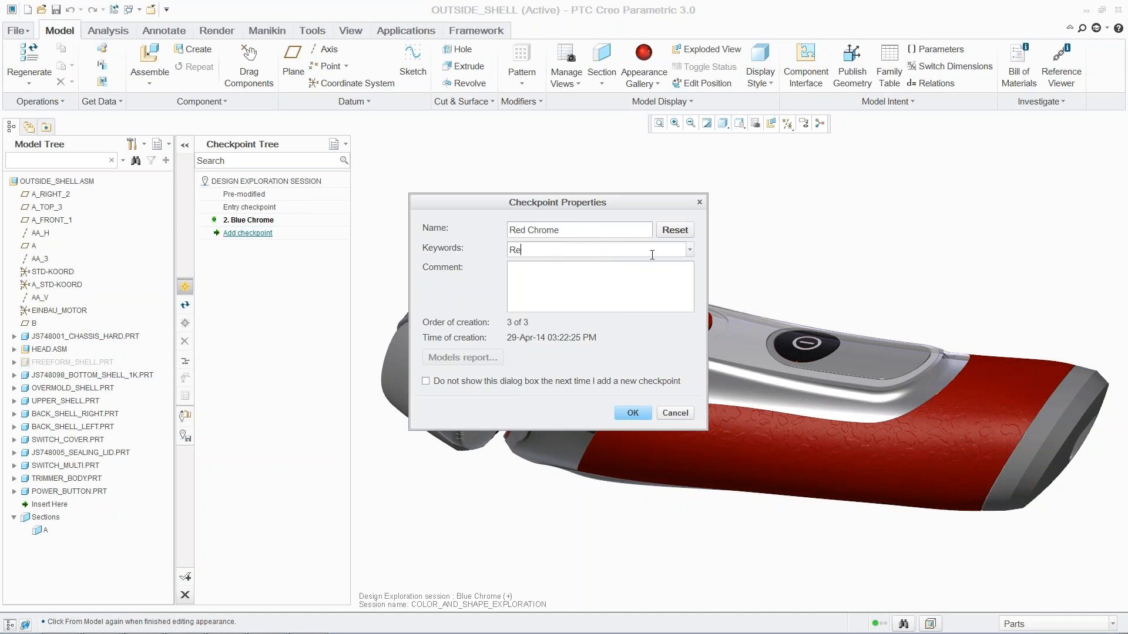
text(d)
key(Return)
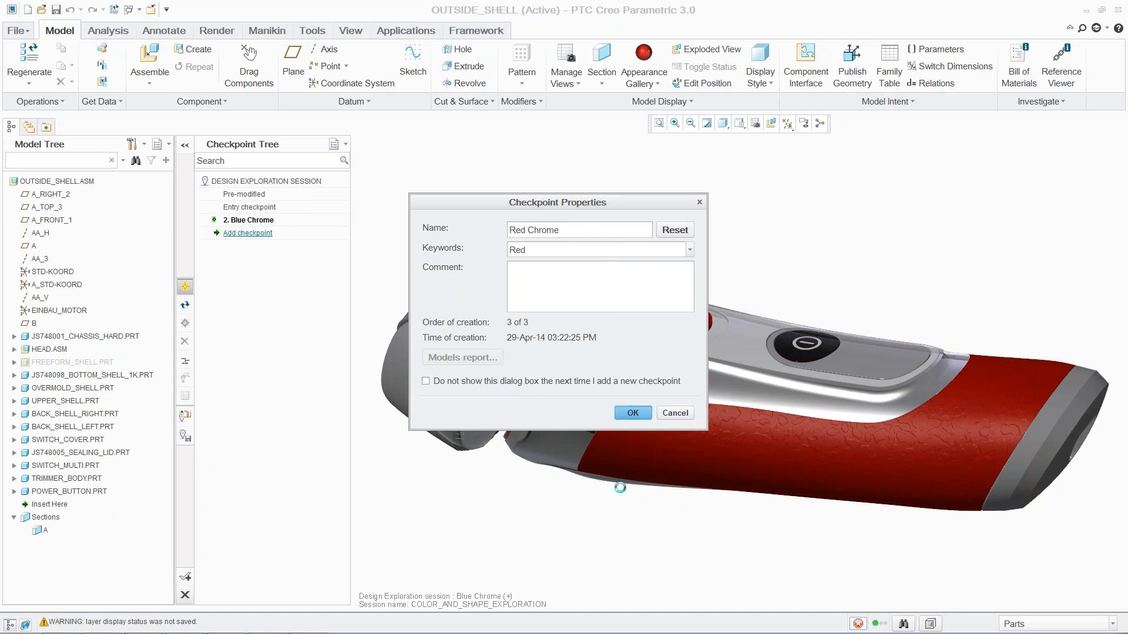
- Open the hidden FREEFORM_SHELL part from the assembly in its own window
click(92, 362)
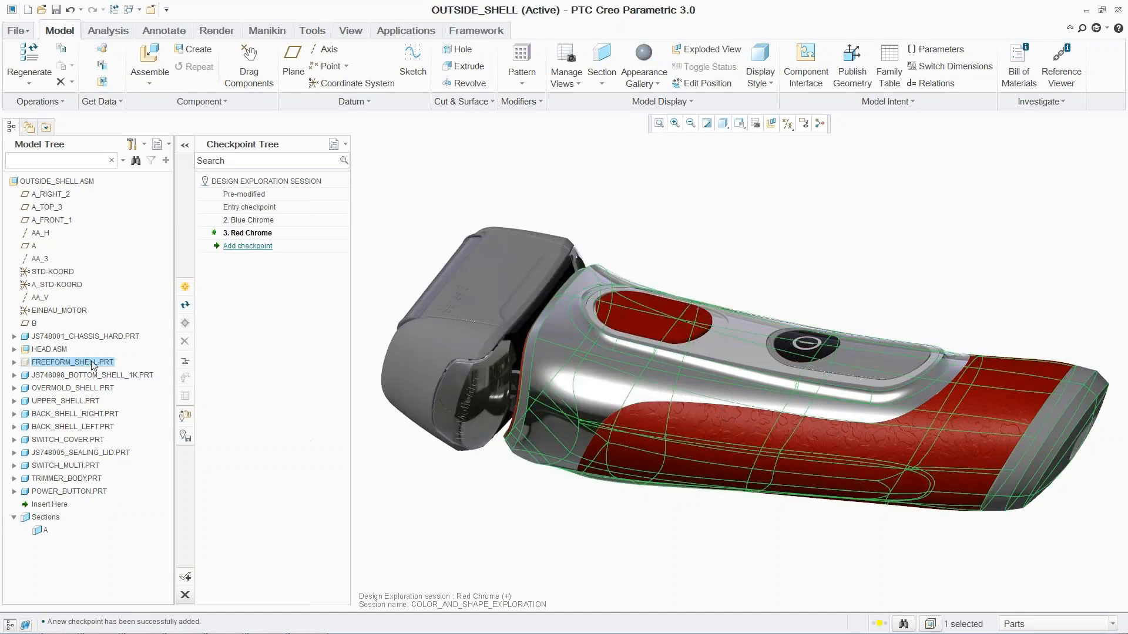
right_click(92, 364)
click(122, 64)
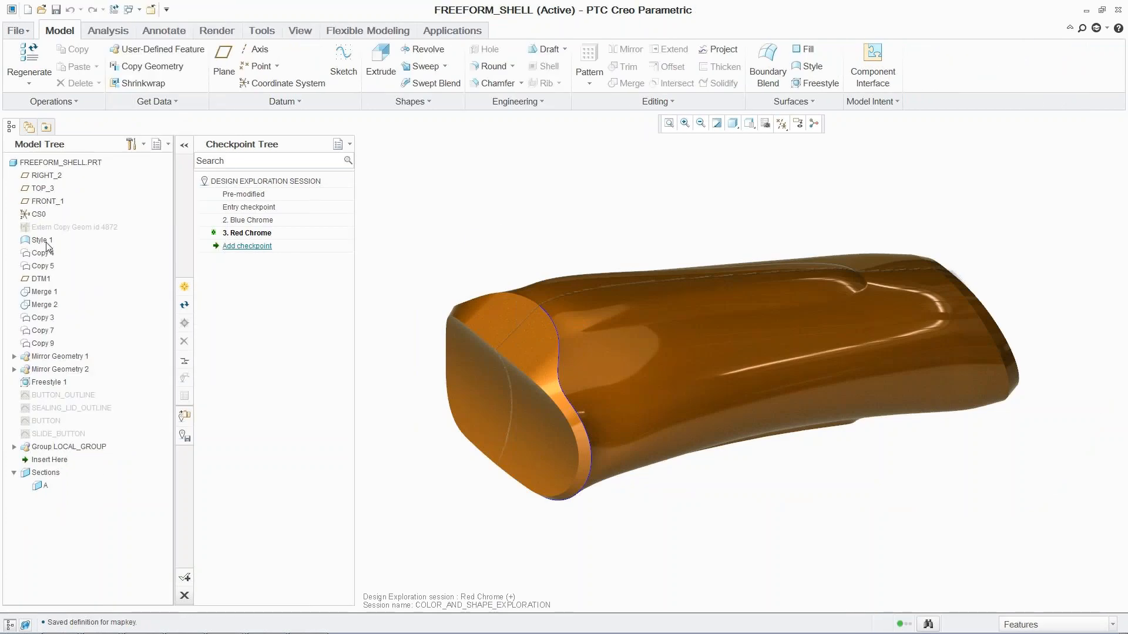
- Edit the definition of the Freestyle 1 feature and set its control mesh to Level 2
right_click(47, 382)
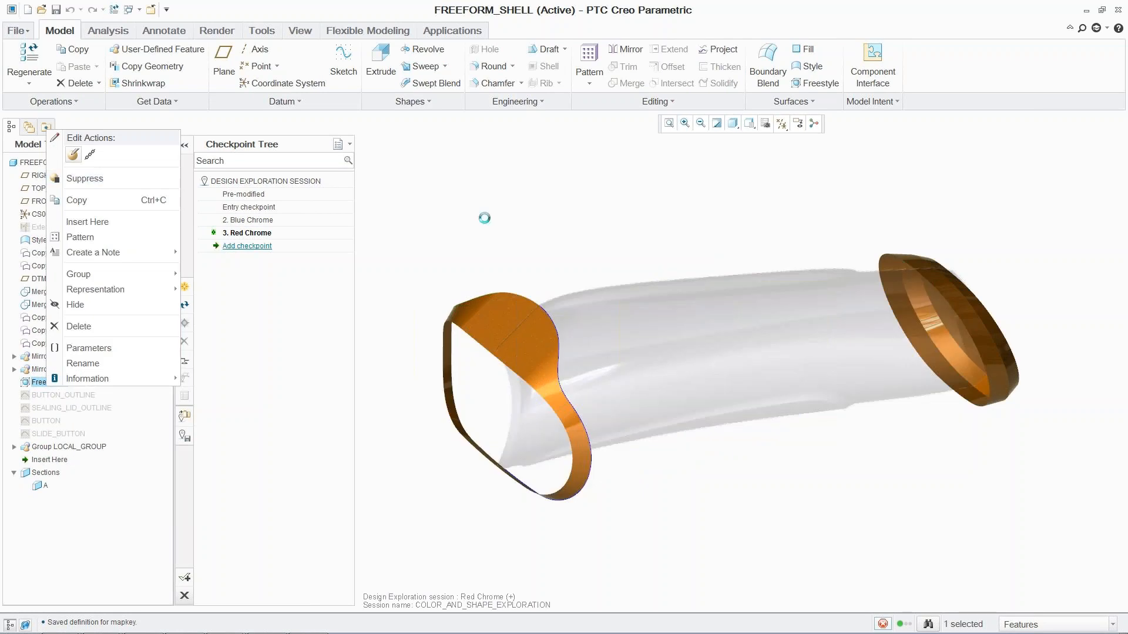
click(685, 50)
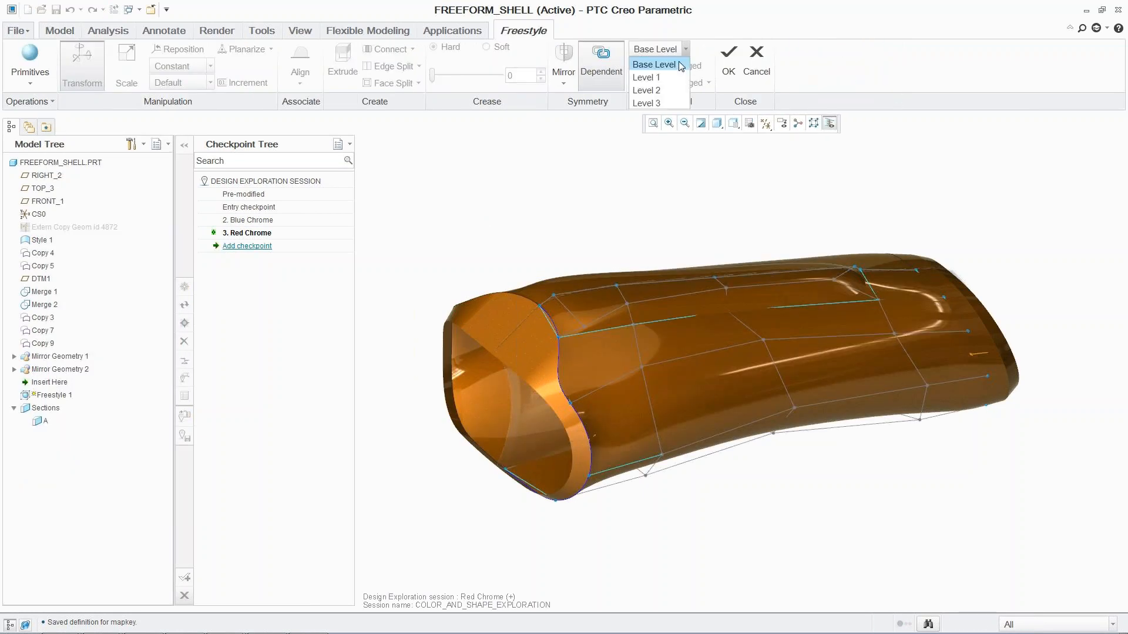
click(669, 90)
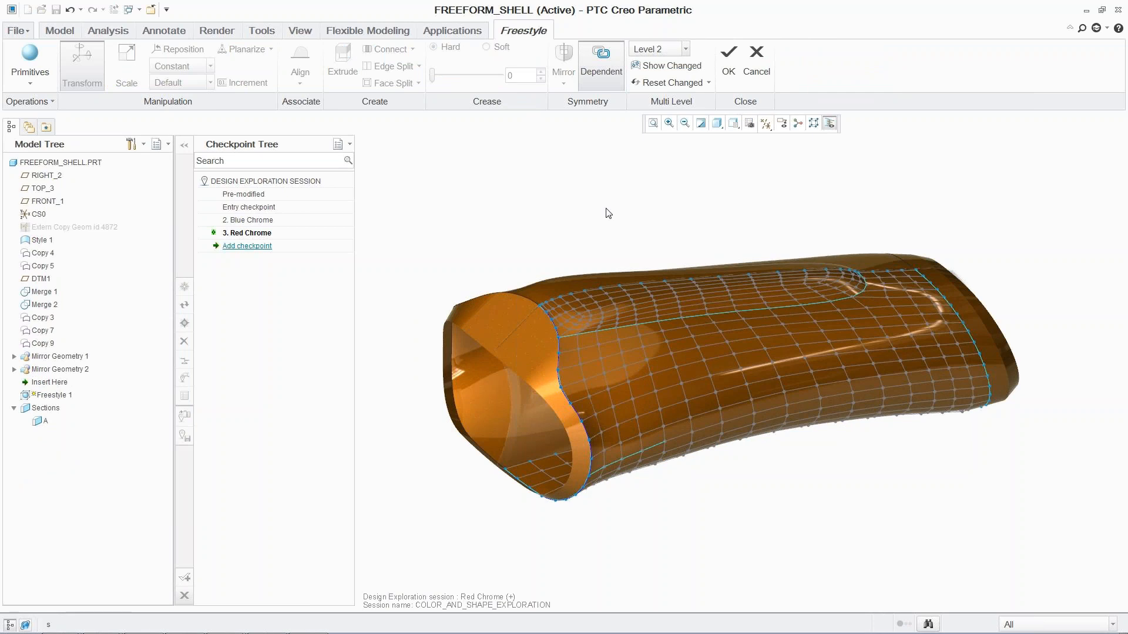
key(s)
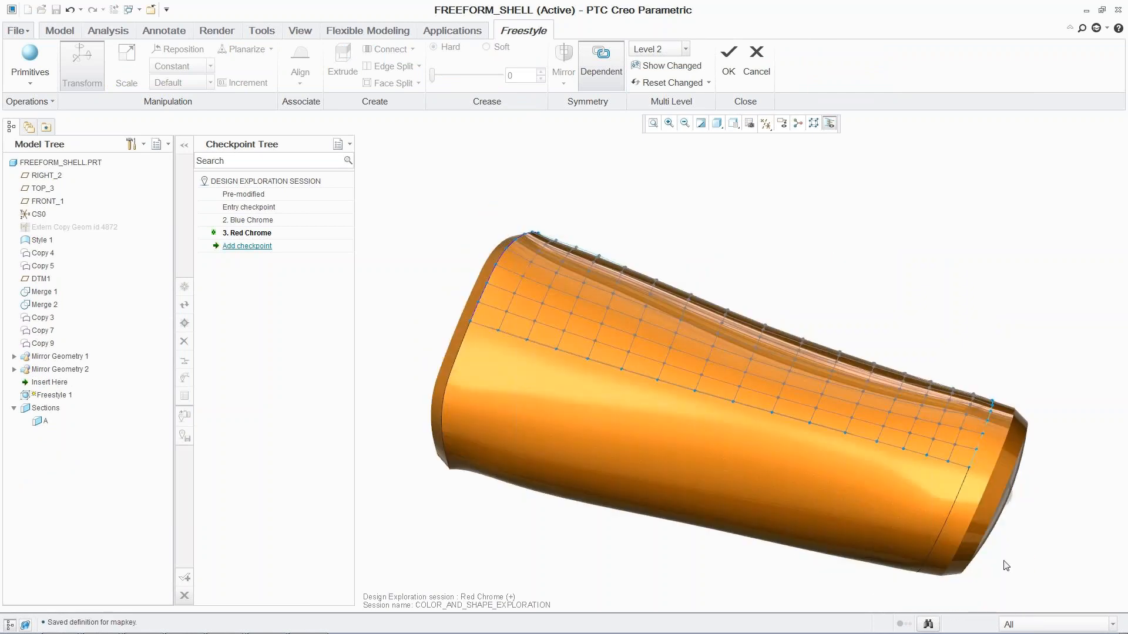
- Raise four adjacent Level 2 mesh faces across the shell's upper side into a bump, with the dragger reoriented to the reference coordinate system
click(1028, 625)
click(1027, 608)
click(659, 317)
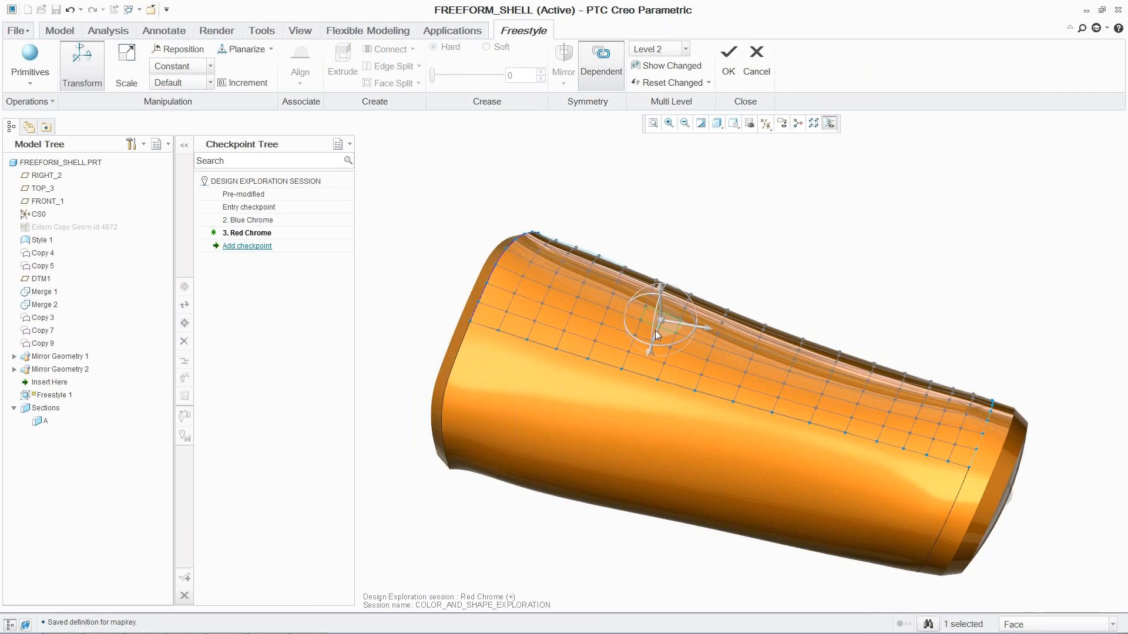
ctrl+click(654, 330)
ctrl+click(649, 348)
ctrl+click(644, 364)
key(s)
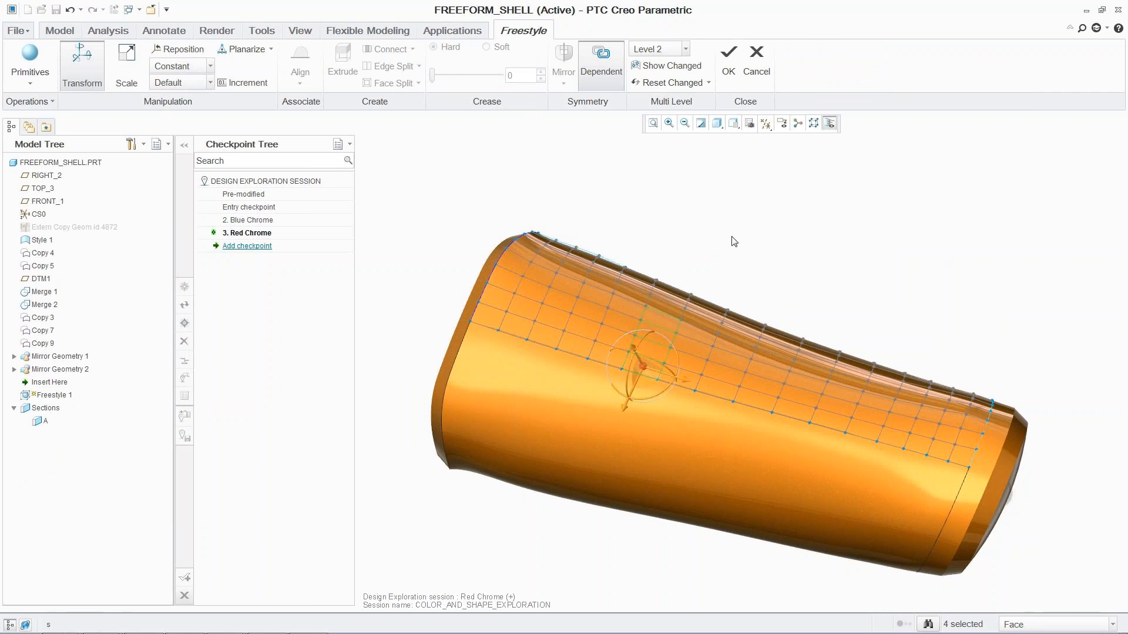
key(s)
right_click(686, 306)
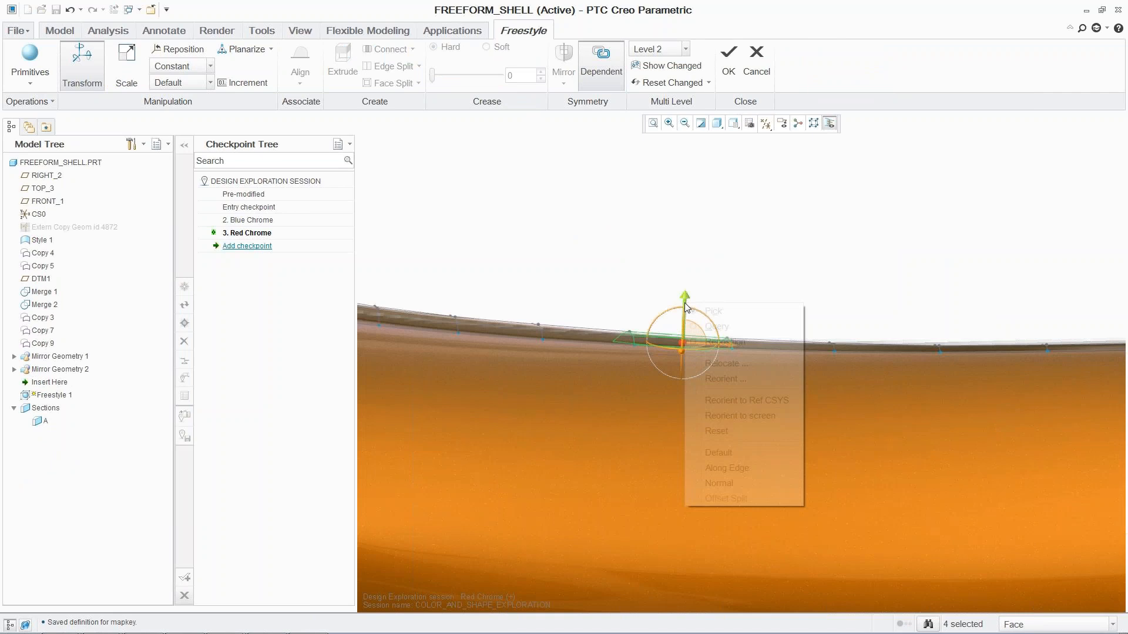
click(743, 400)
drag(683, 293, 683, 277)
click(734, 267)
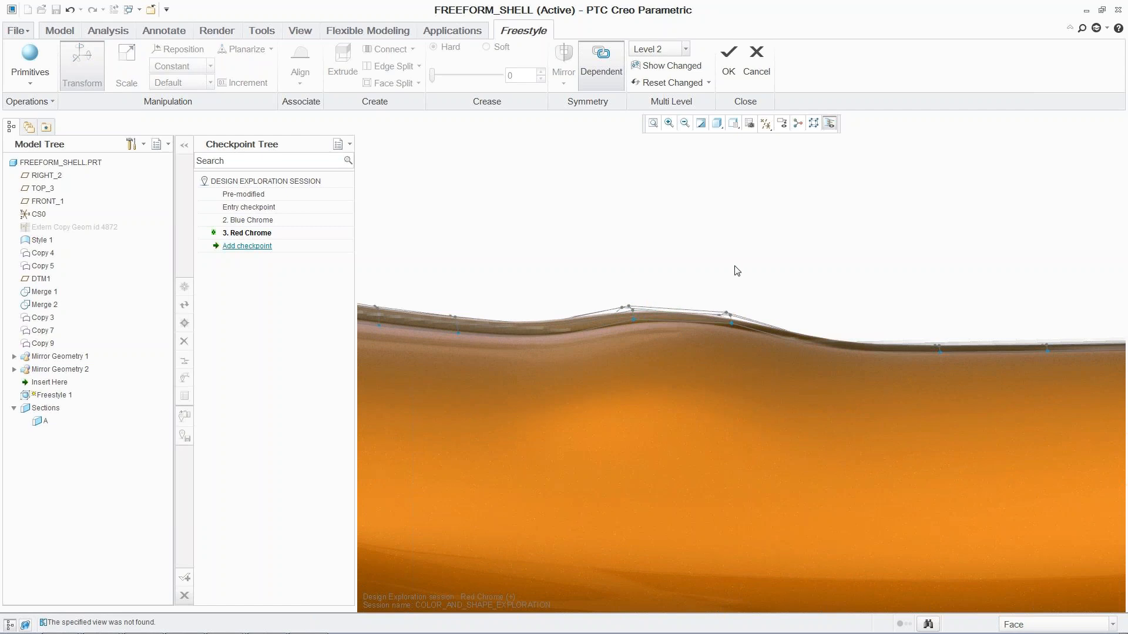
- Accept the Freestyle edit, then return to the OUTSIDE_SHELL assembly and regenerate it
key(ctrl+d)
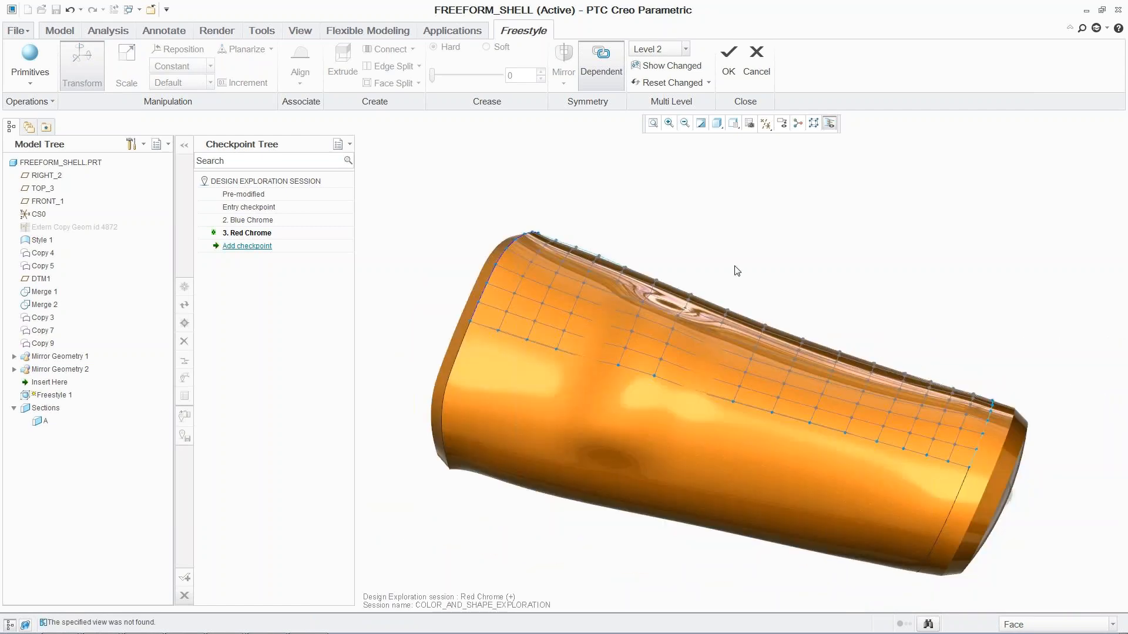
click(729, 57)
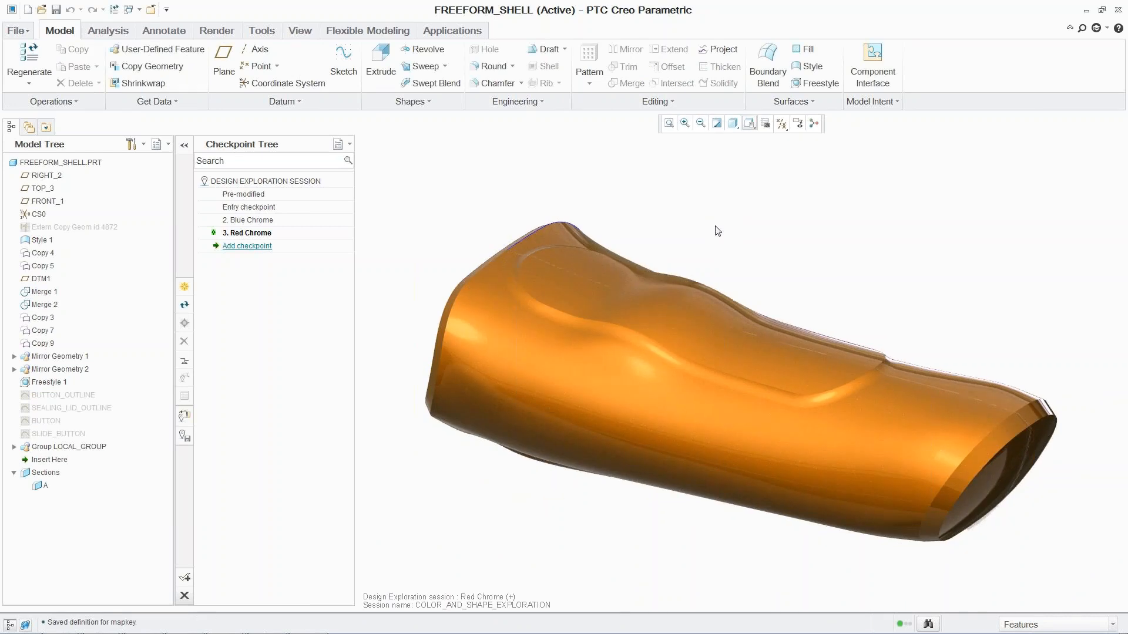
click(151, 9)
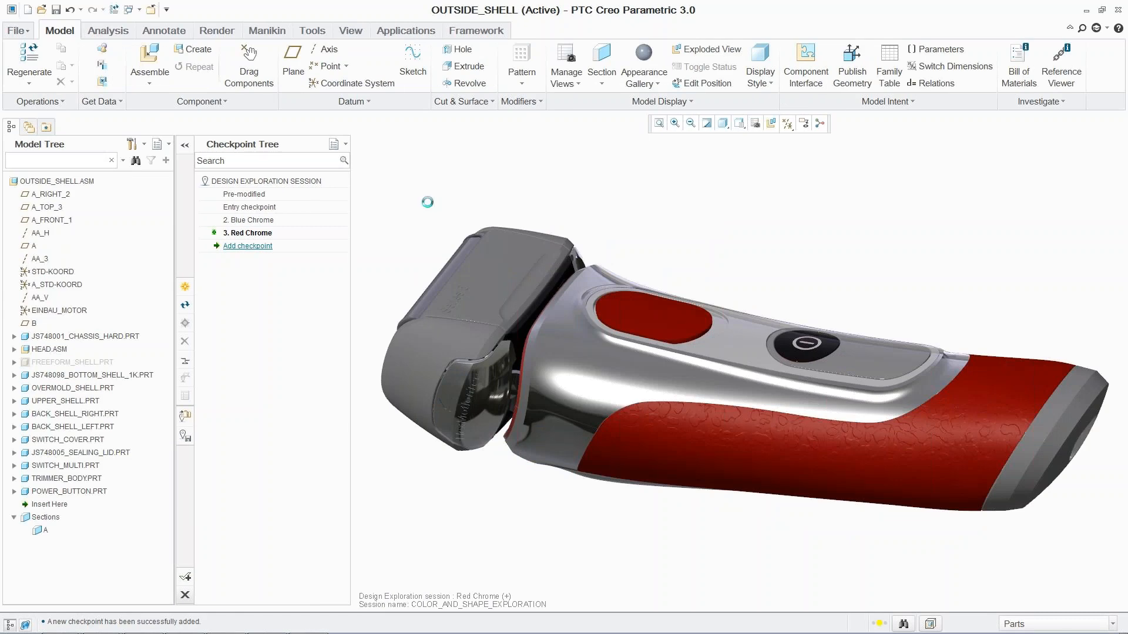
key(ctrl+g)
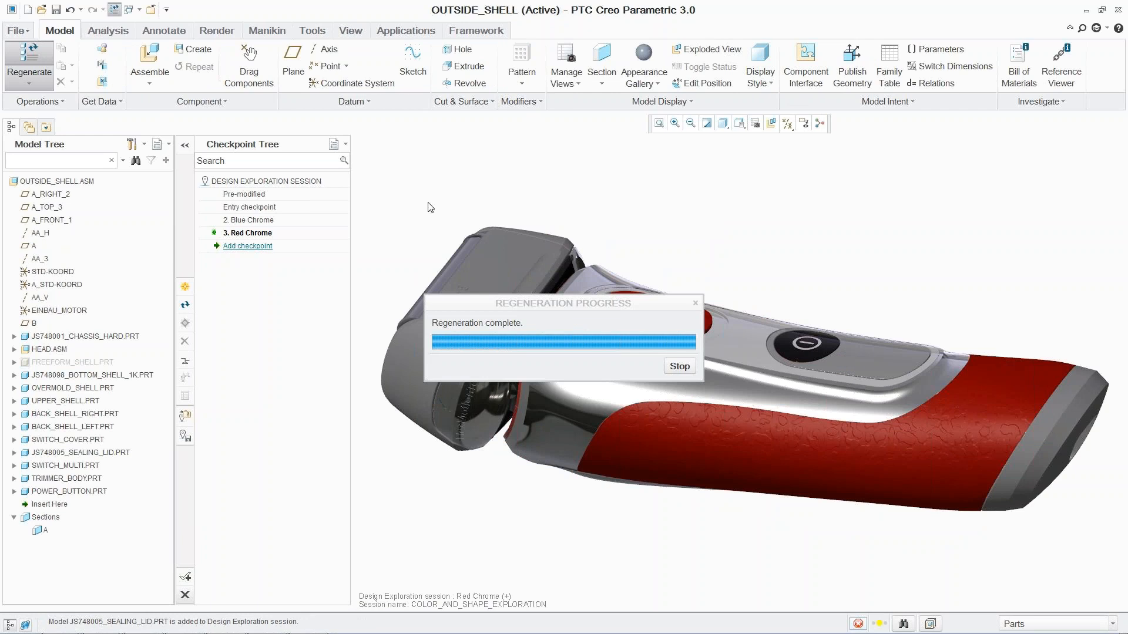
- Add a design checkpoint named Button Wave with the keyword Button
click(185, 287)
drag(576, 230, 509, 229)
text(B)
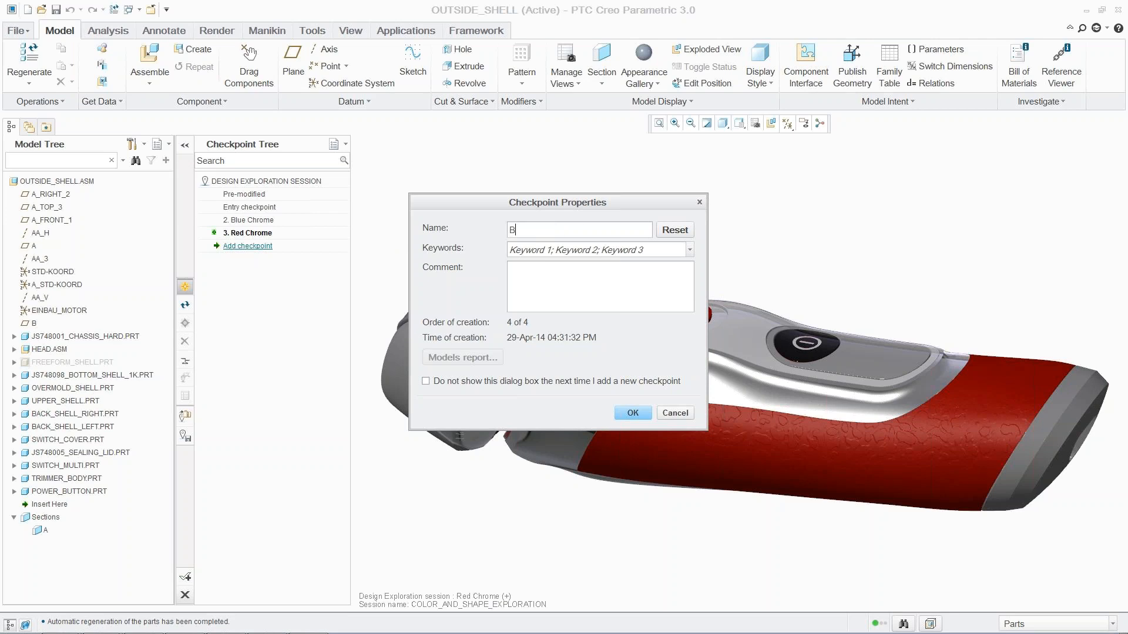
text(utton Wave)
click(608, 251)
text(Button)
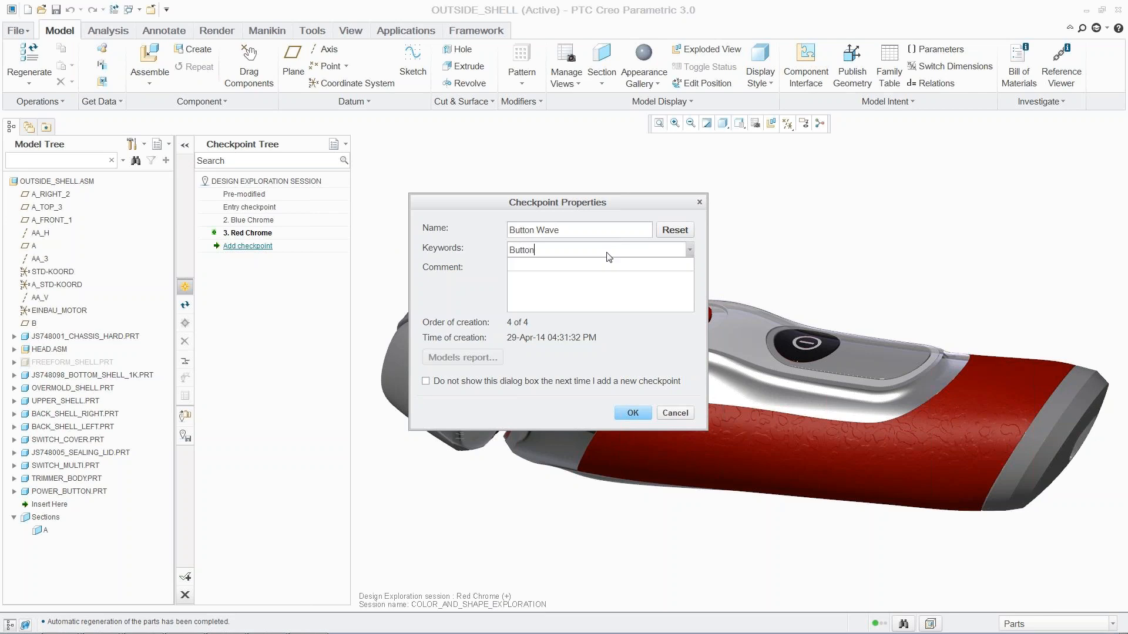
click(633, 414)
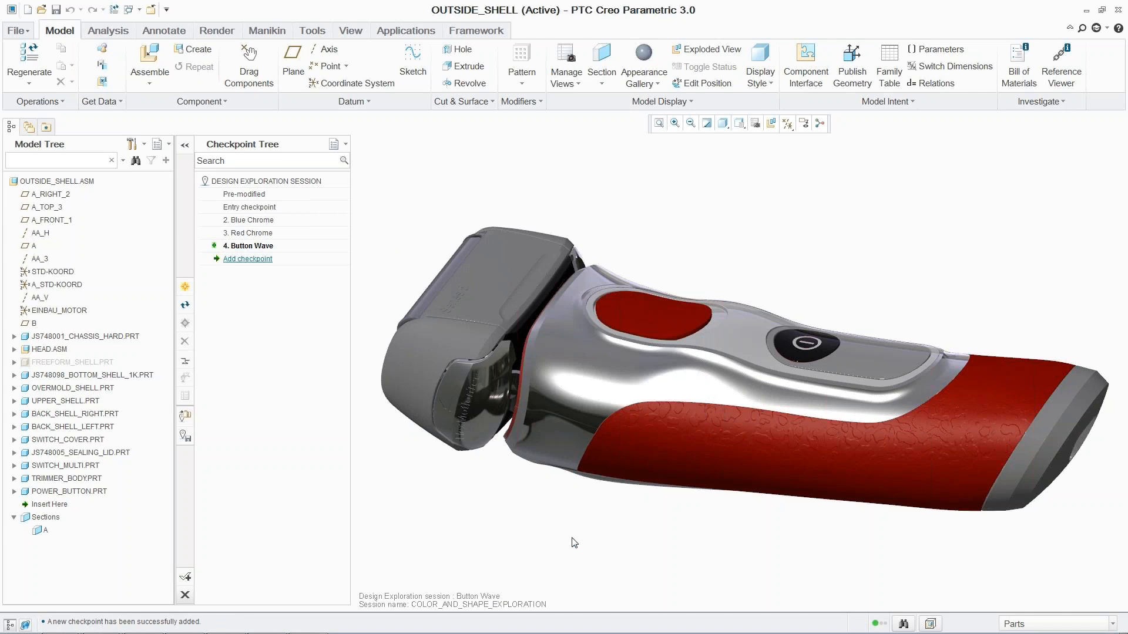
- Activate the Blue Chrome checkpoint, discarding unsaved modifications
click(253, 221)
right_click(265, 222)
click(297, 228)
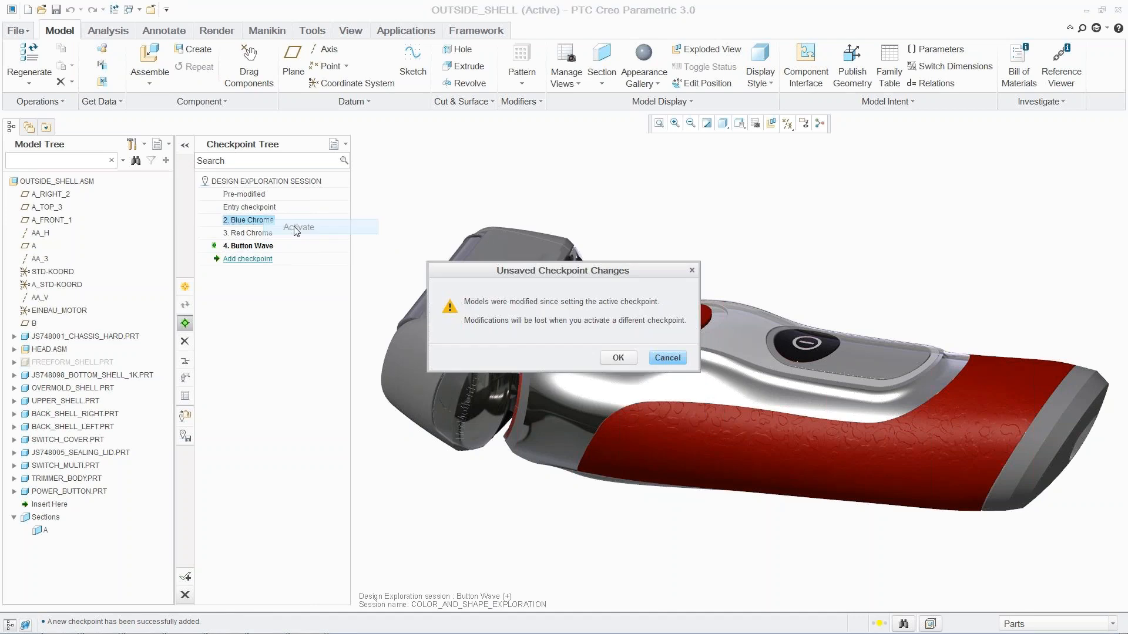
click(617, 357)
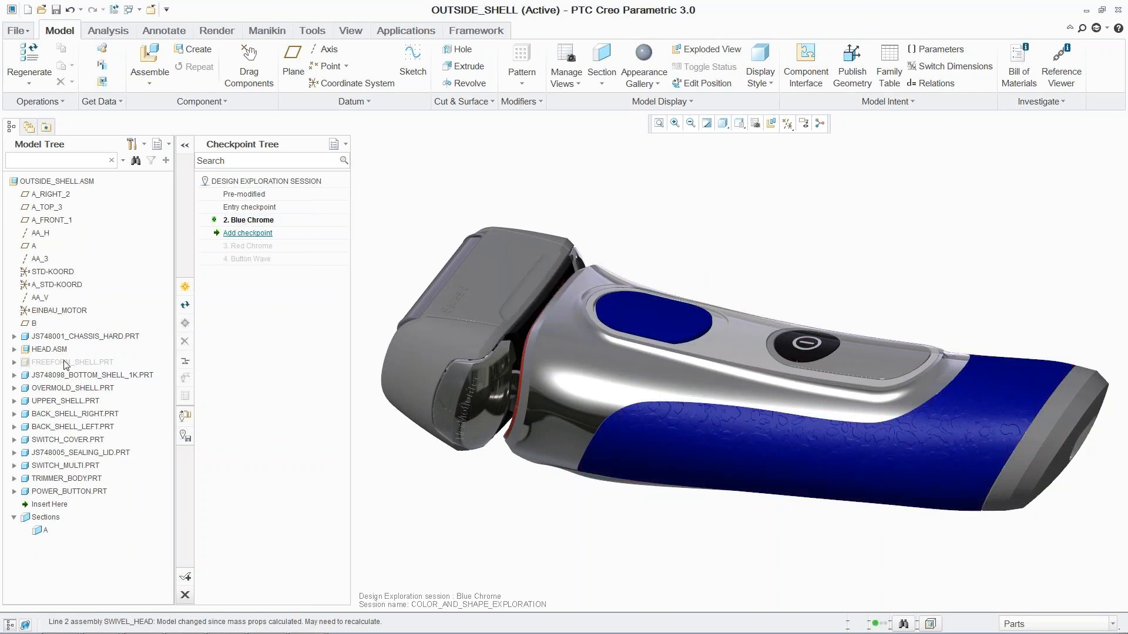
- Open the hidden FREEFORM_SHELL part from the assembly in its own window
click(66, 364)
right_click(65, 364)
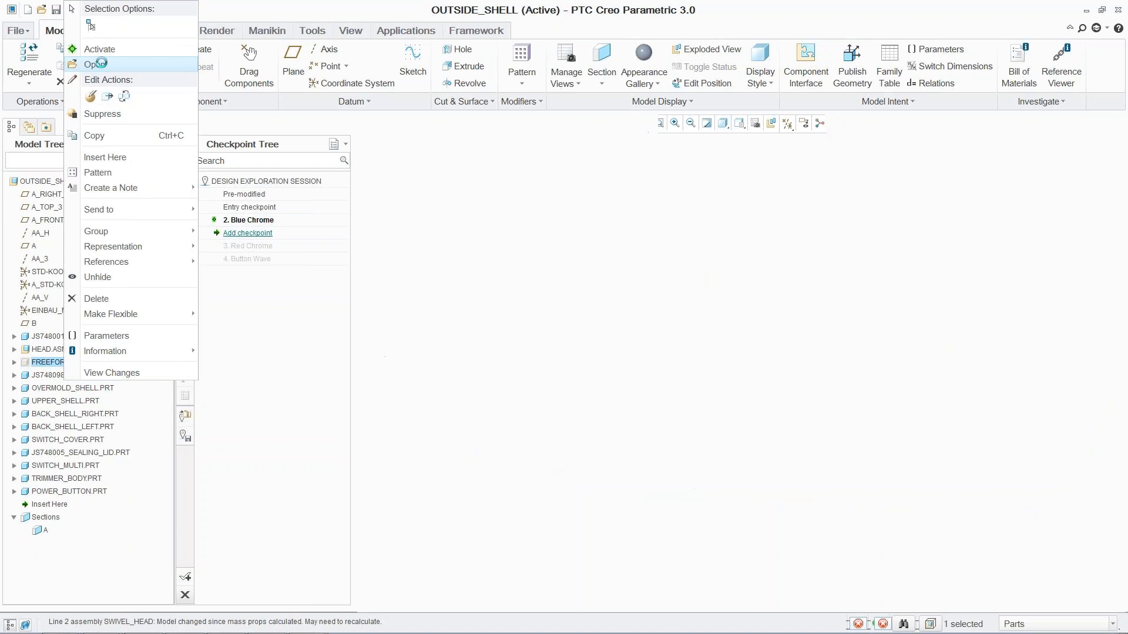
click(94, 64)
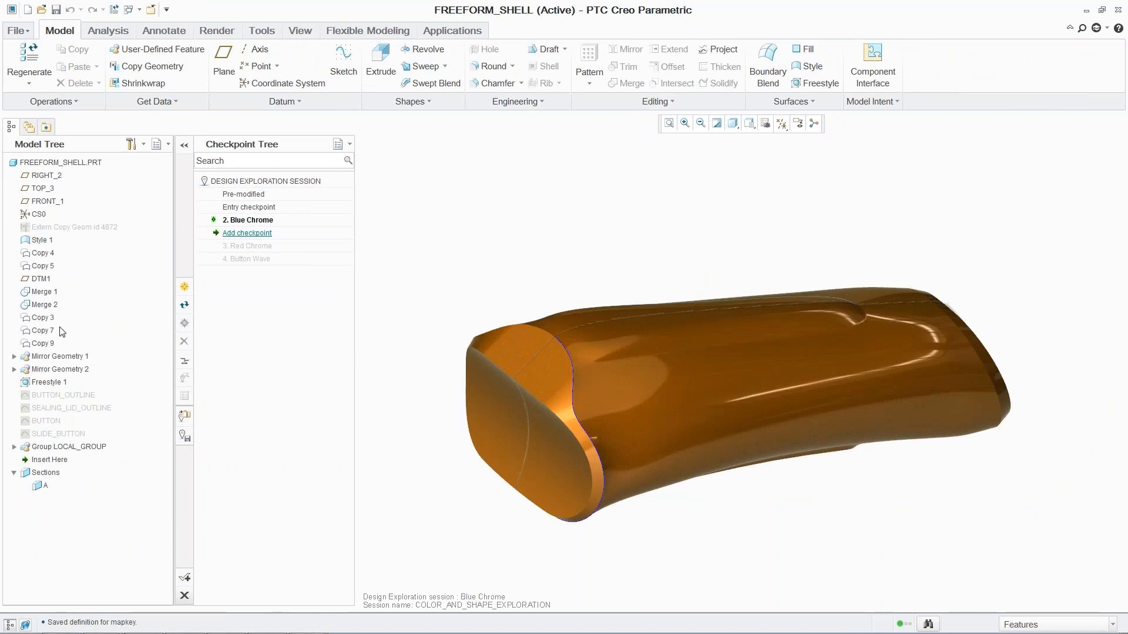
- Edit the definition of Freestyle 1, set its control mesh to Level 3 and restrict selection to edges
right_click(48, 382)
click(76, 151)
click(657, 48)
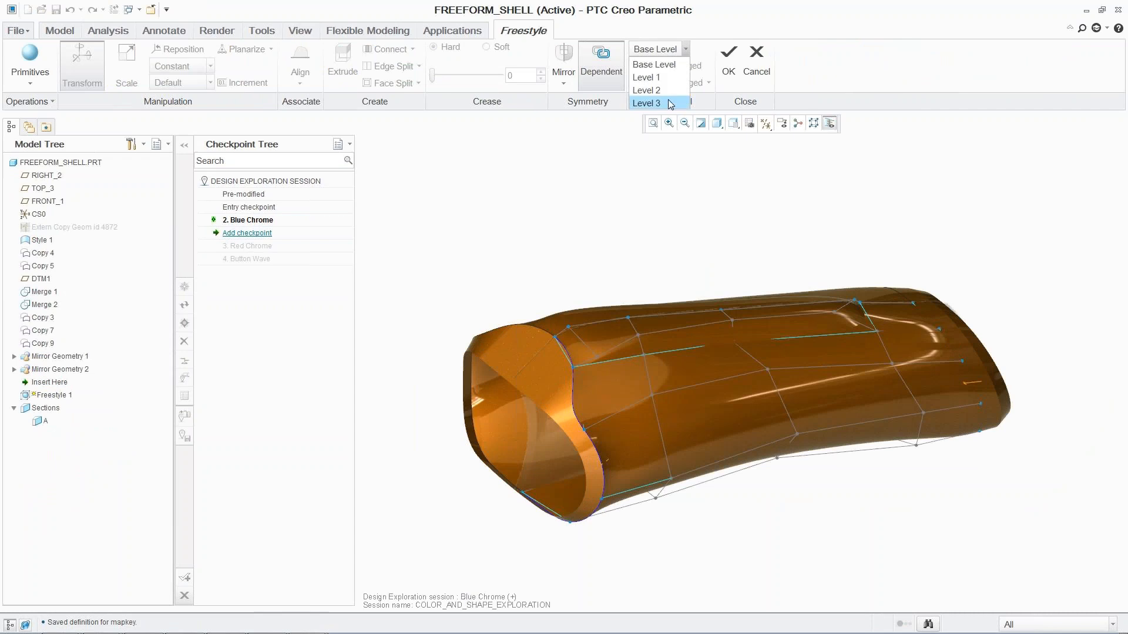
click(671, 104)
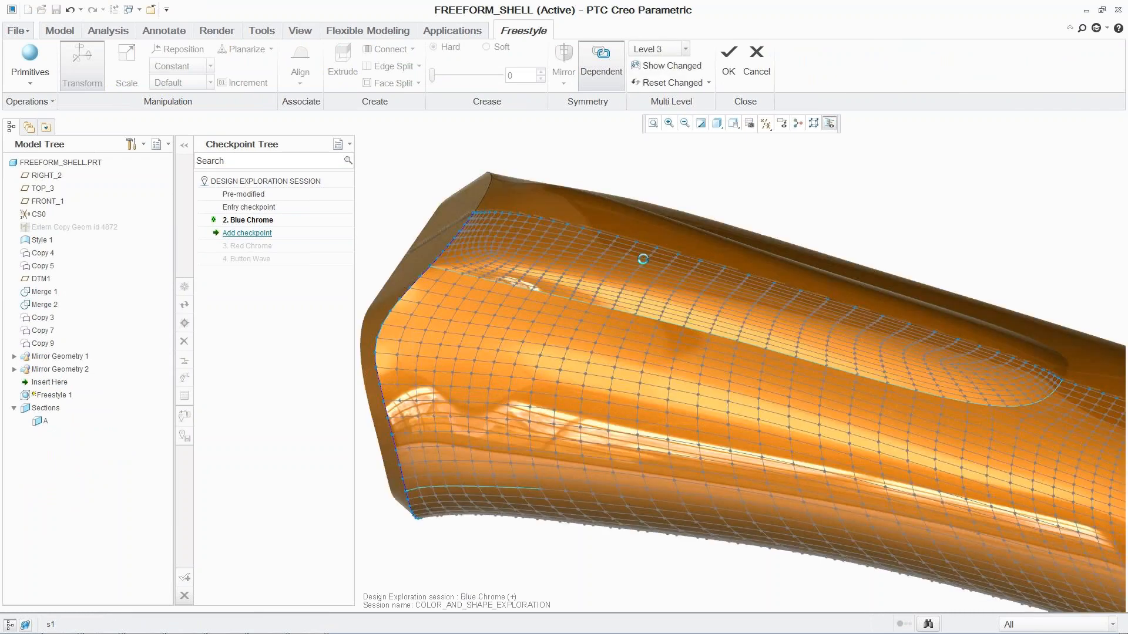
click(1055, 624)
click(1010, 600)
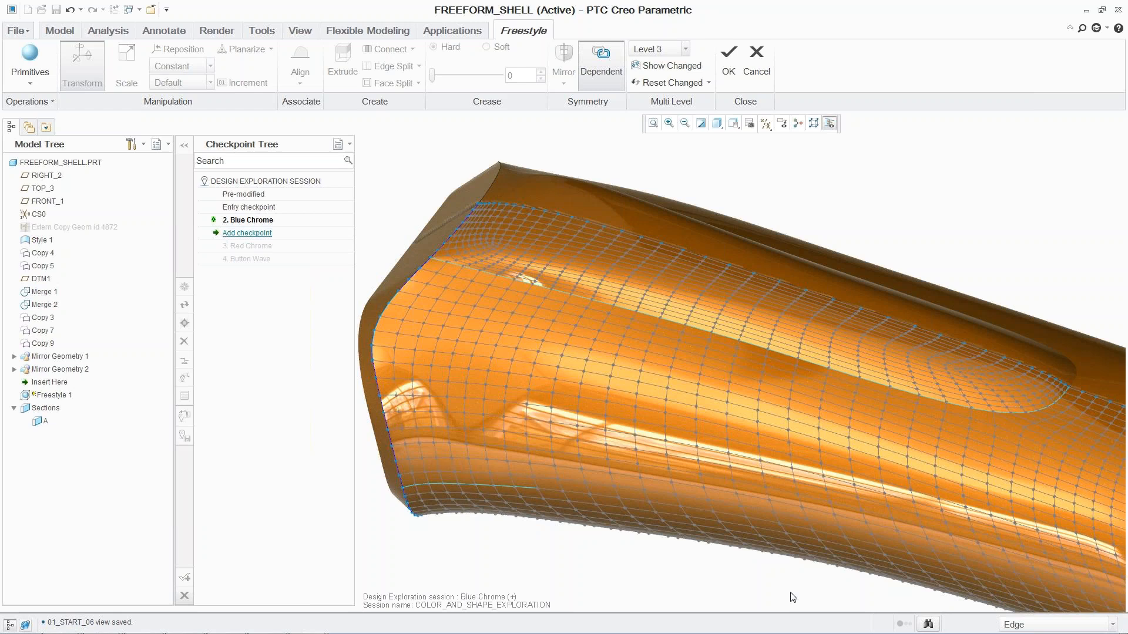
- Shift a crosswise chain of mesh edges near the shell's head end along the reference coordinate system to form the first side grip ripple
click(585, 368)
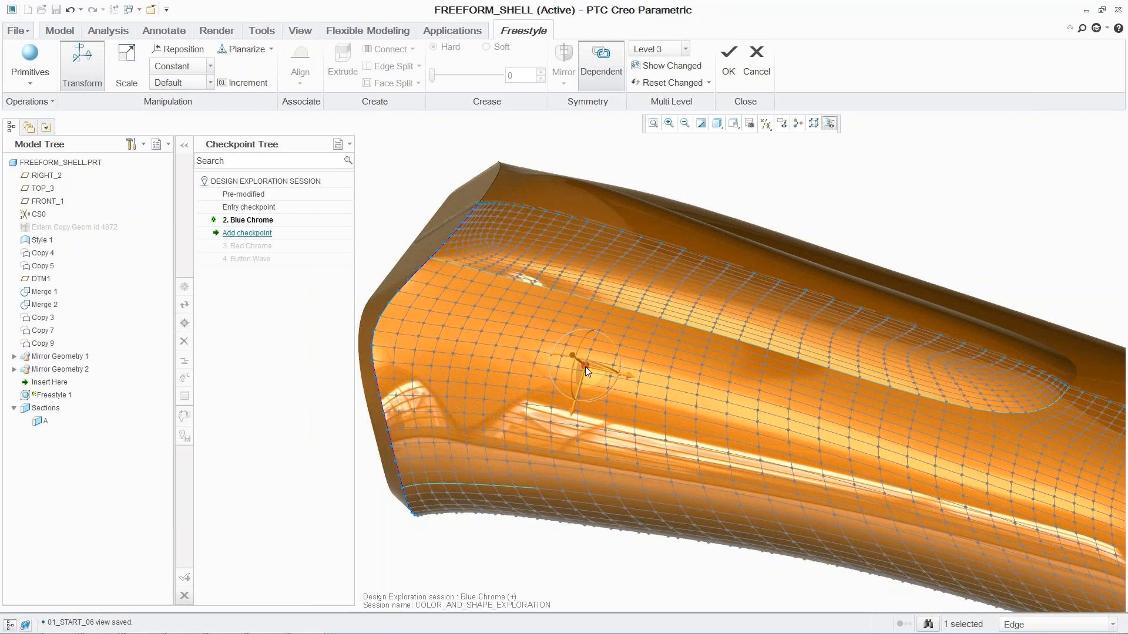
shift+click(578, 460)
right_click(578, 460)
click(640, 353)
mouse_move(555, 504)
mouse_down()
mouse_move(564, 474)
mouse_move(557, 488)
mouse_up()
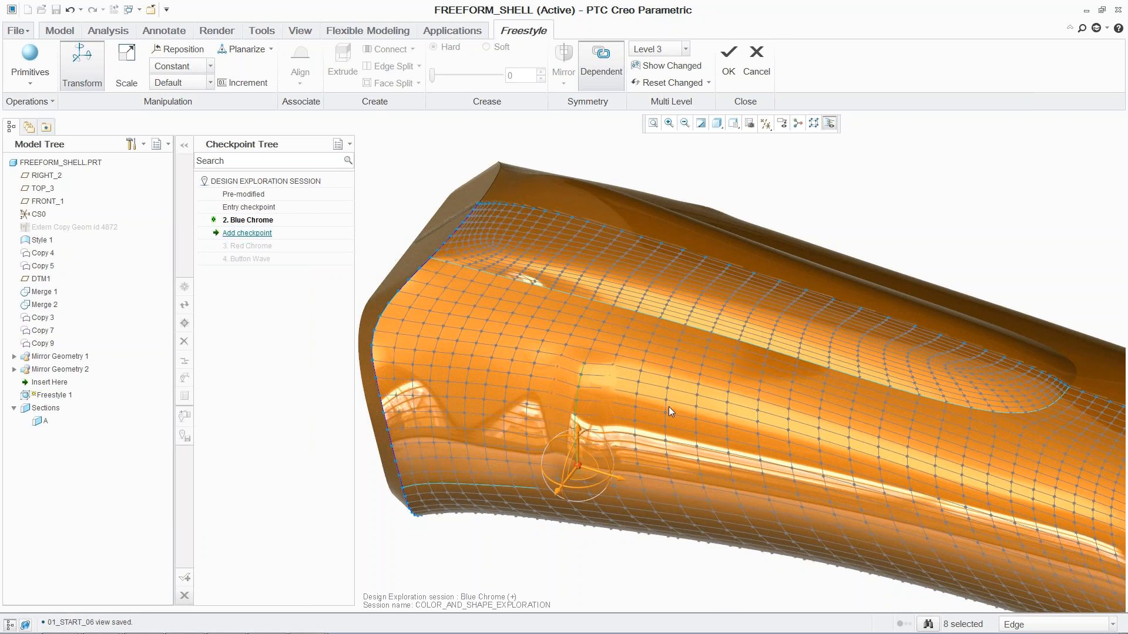
- Shift a second crosswise edge chain, farther along the shell's side, along the reference coordinate system to add another grip ripple
click(668, 382)
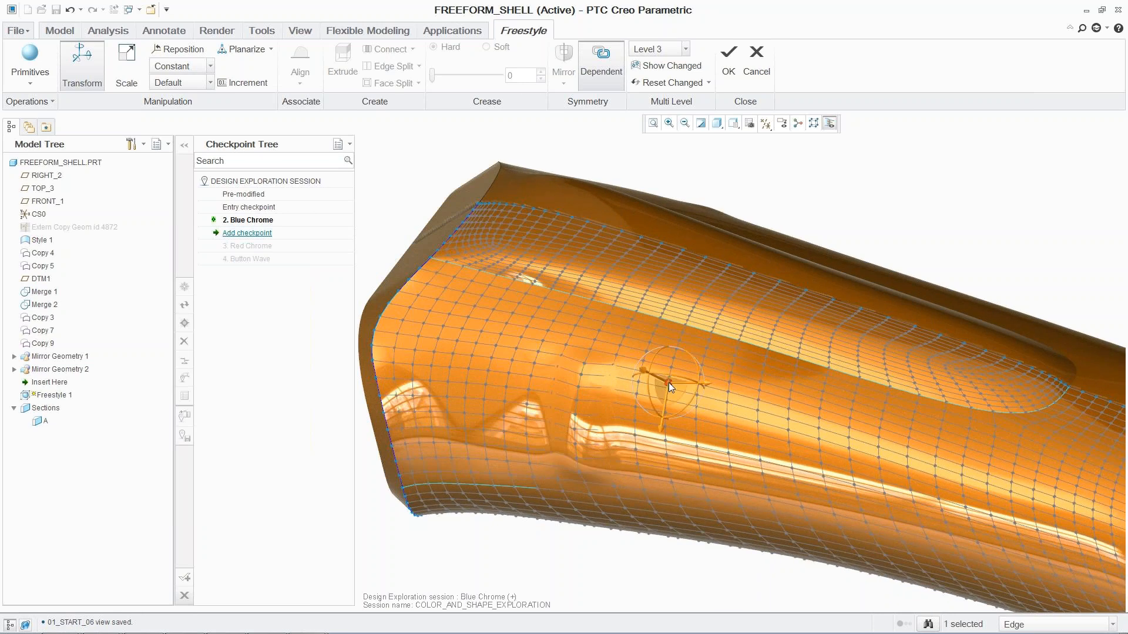
shift+click(674, 487)
right_click(674, 487)
click(712, 380)
drag(652, 519, 763, 430)
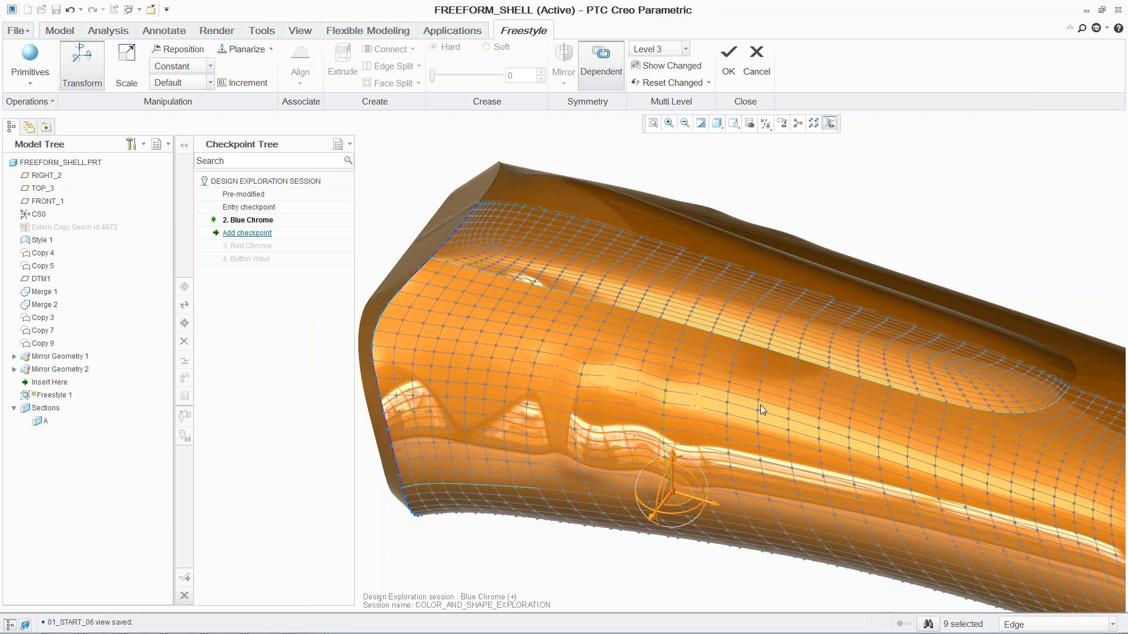
- Shift a third crosswise edge chain near the middle of the shell's side along the reference coordinate system to complete the wavy grip
click(760, 405)
shift+click(767, 495)
right_click(763, 499)
click(806, 393)
drag(745, 520, 740, 534)
middle_drag(843, 247, 854, 241)
- At Base Level, move the mesh face at the recess's tail end toward the head and raise it, using the reference coordinate system
click(657, 49)
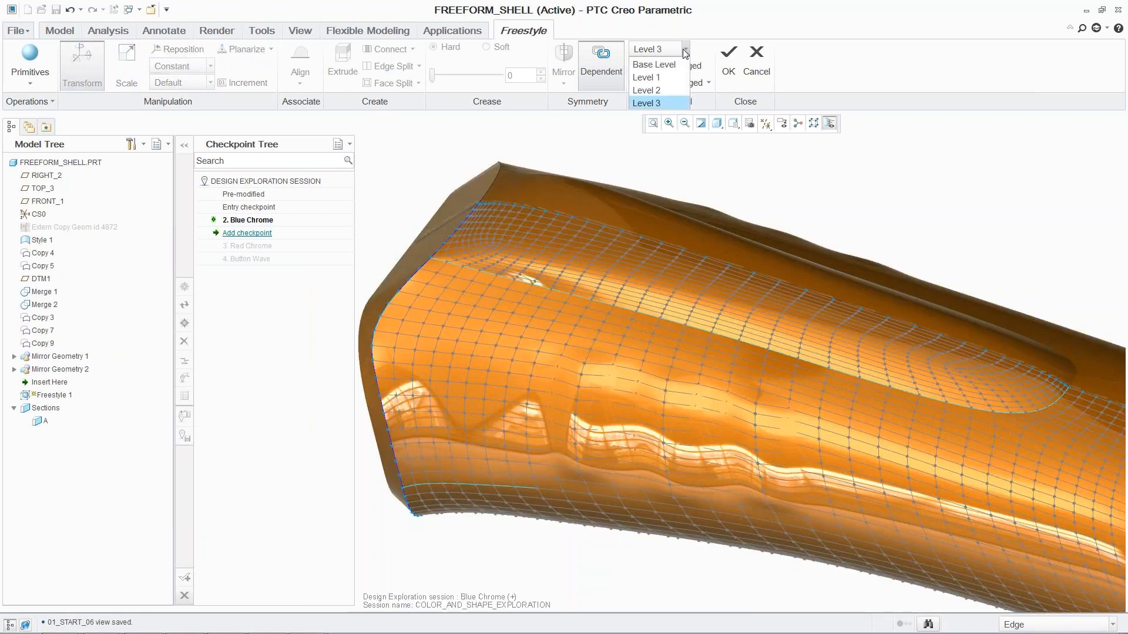
click(651, 62)
click(1043, 624)
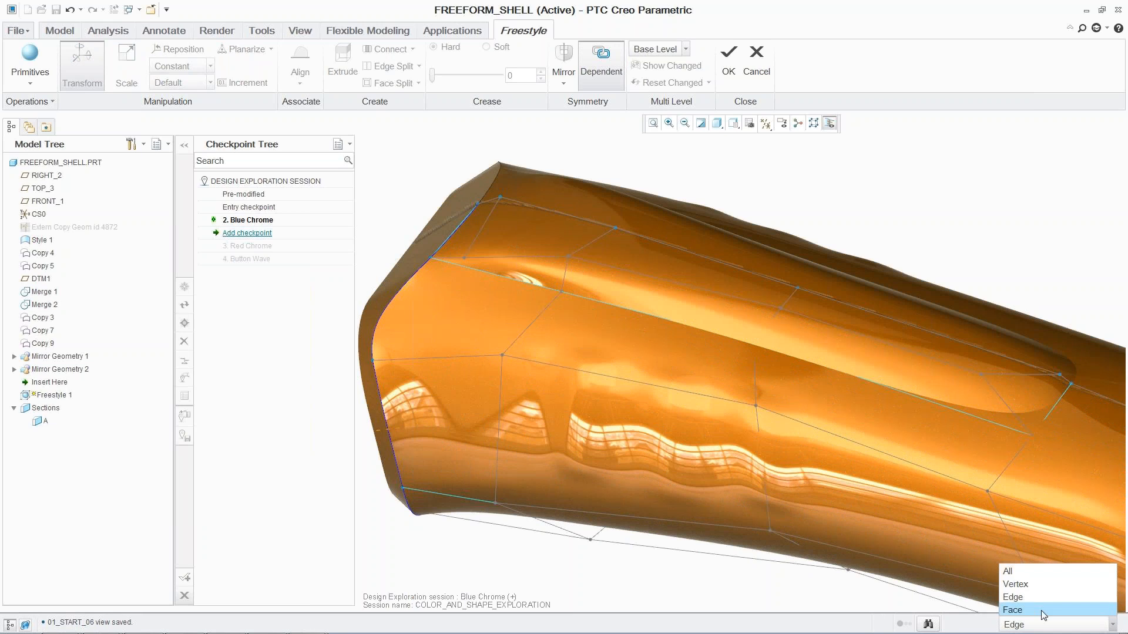
click(1043, 611)
click(1020, 391)
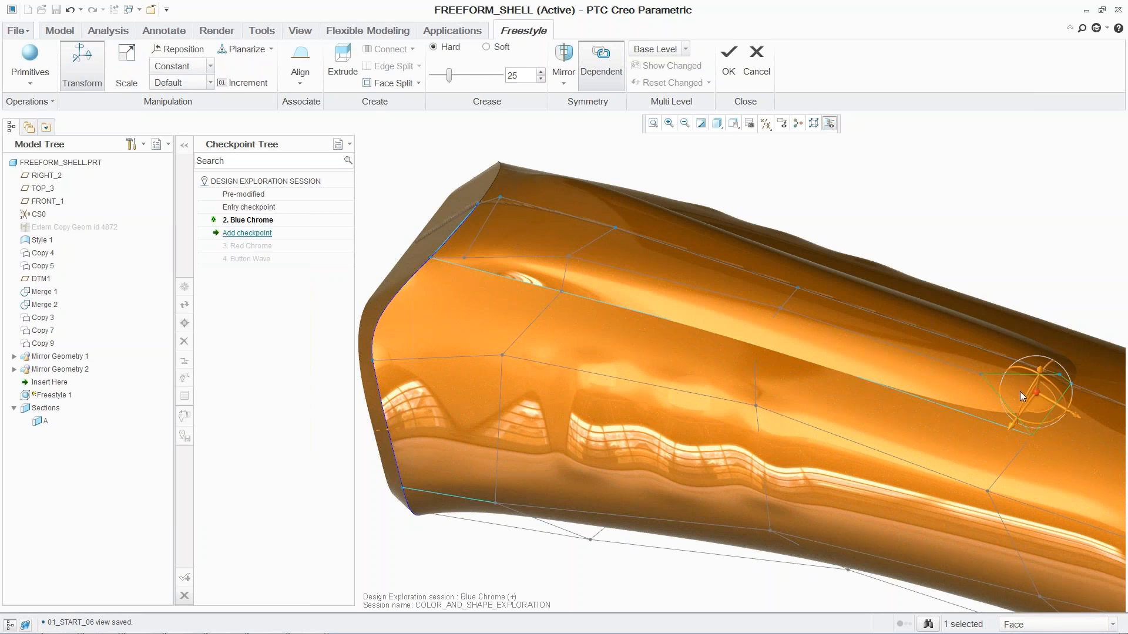
right_click(1039, 393)
click(990, 489)
drag(1075, 402, 1047, 395)
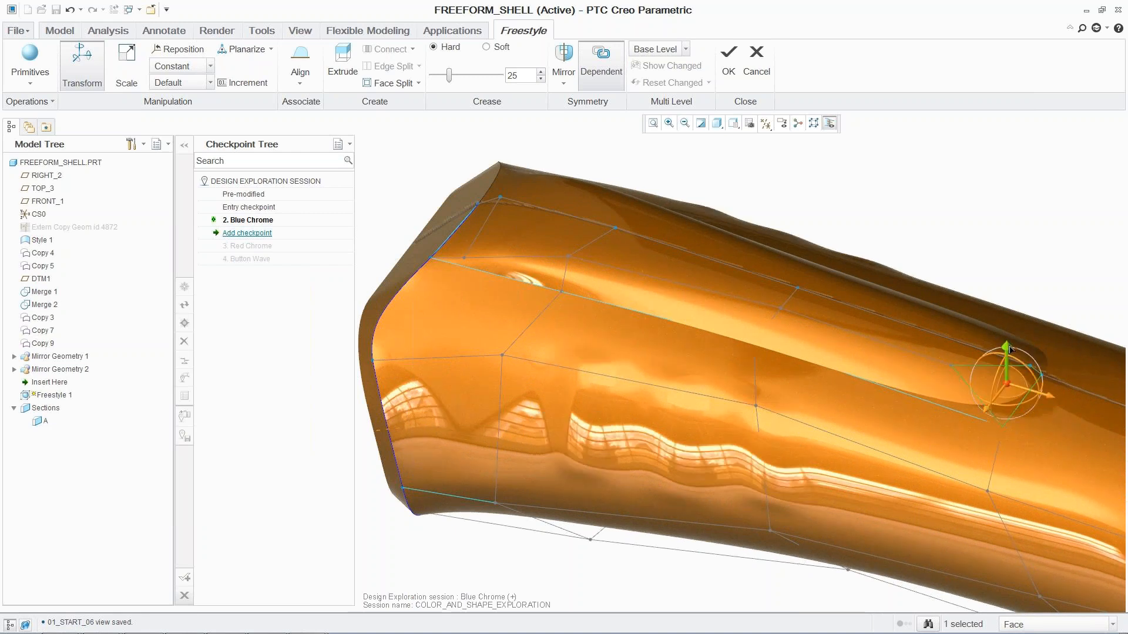
drag(1009, 349, 1009, 343)
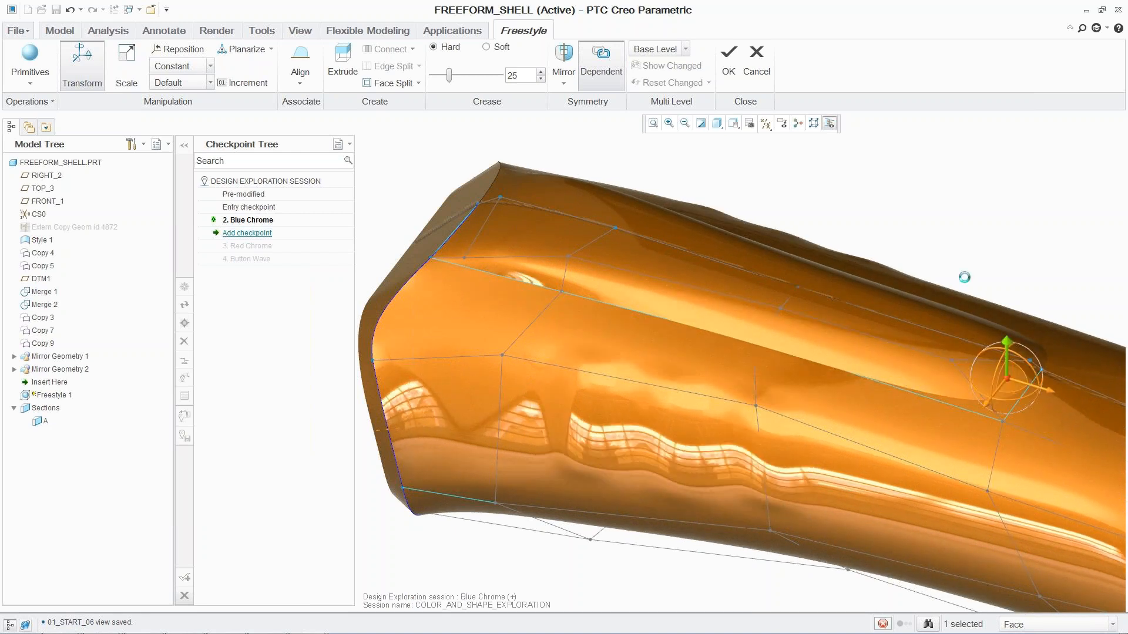
click(965, 278)
scroll(893, 215, up, 3)
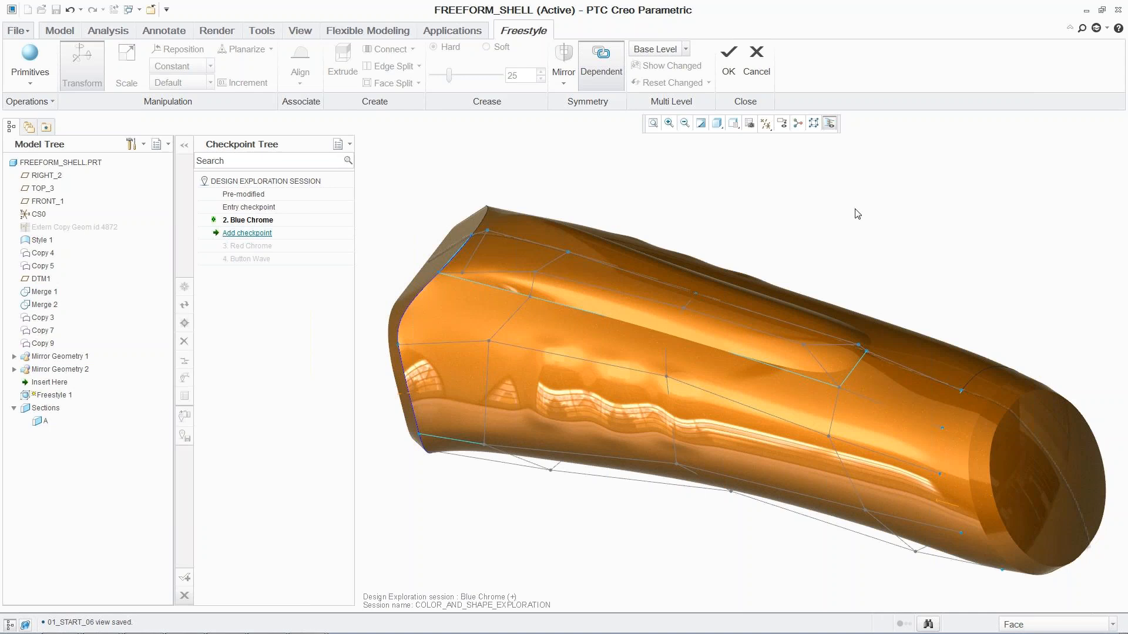
- Accept the reshaped Freestyle grip and regenerate the OUTSIDE_SHELL assembly after closing the part window
click(729, 59)
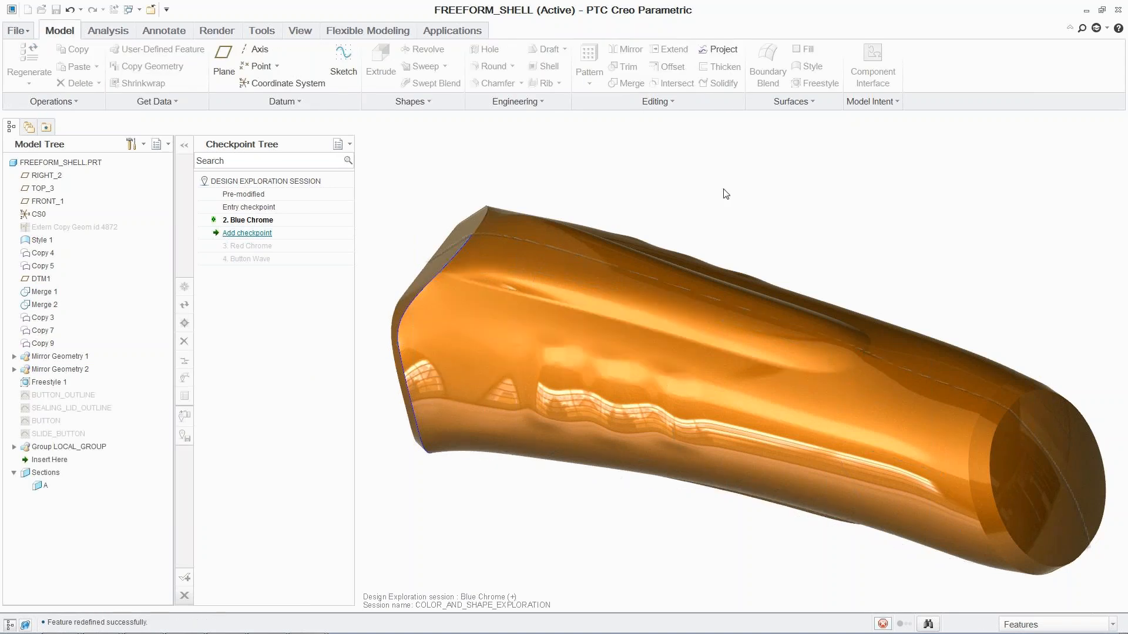
click(151, 10)
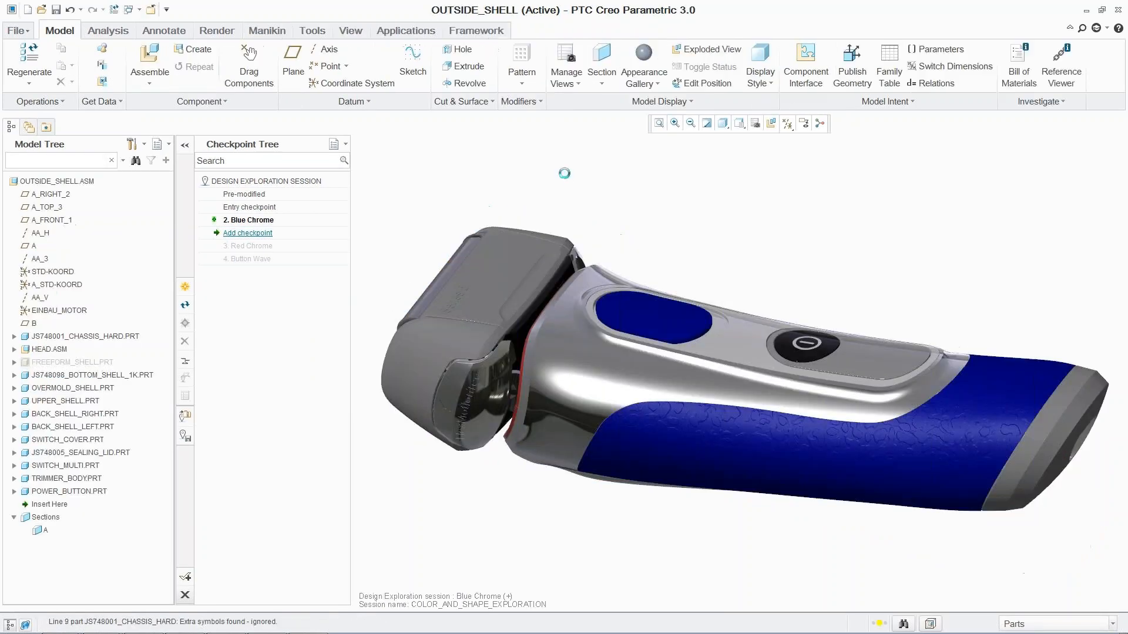
key(ctrl+g)
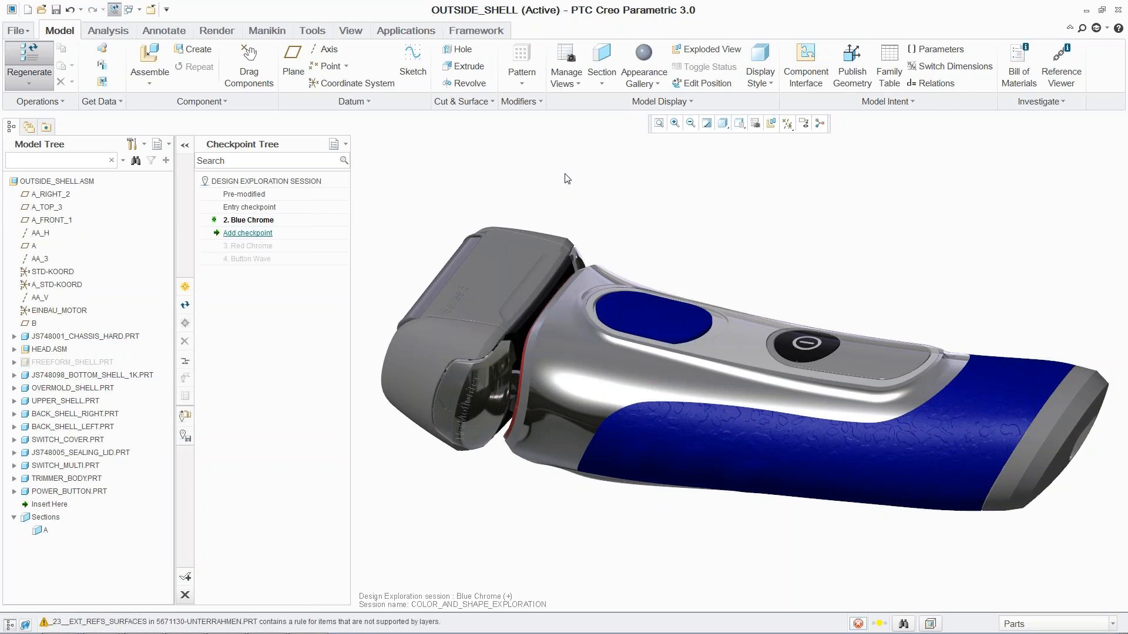
- Activate the Red Chrome checkpoint, discarding the unsaved modifications made on Blue Chrome
click(255, 247)
click(185, 325)
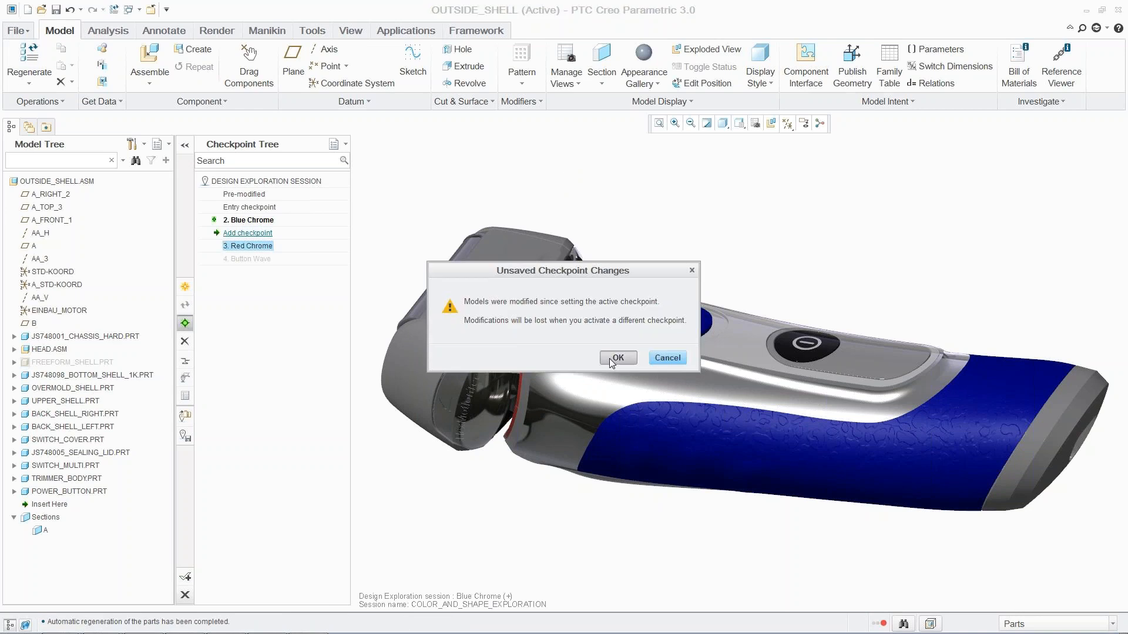
click(617, 358)
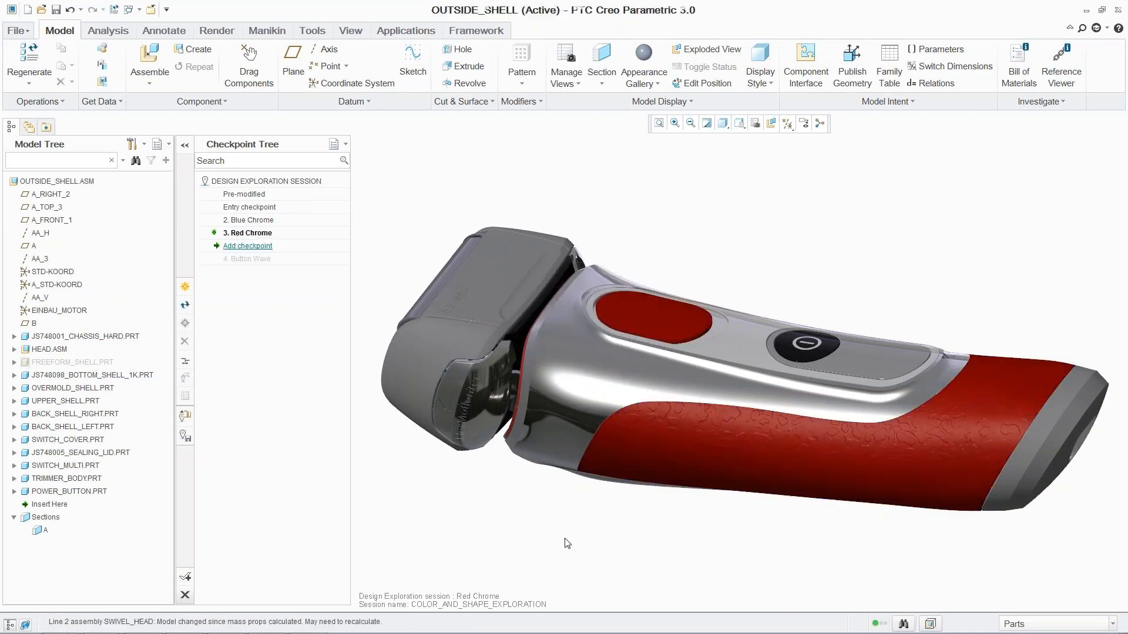
- Open the hidden FREEFORM_SHELL part of the Red Chrome variant in its own window
click(87, 365)
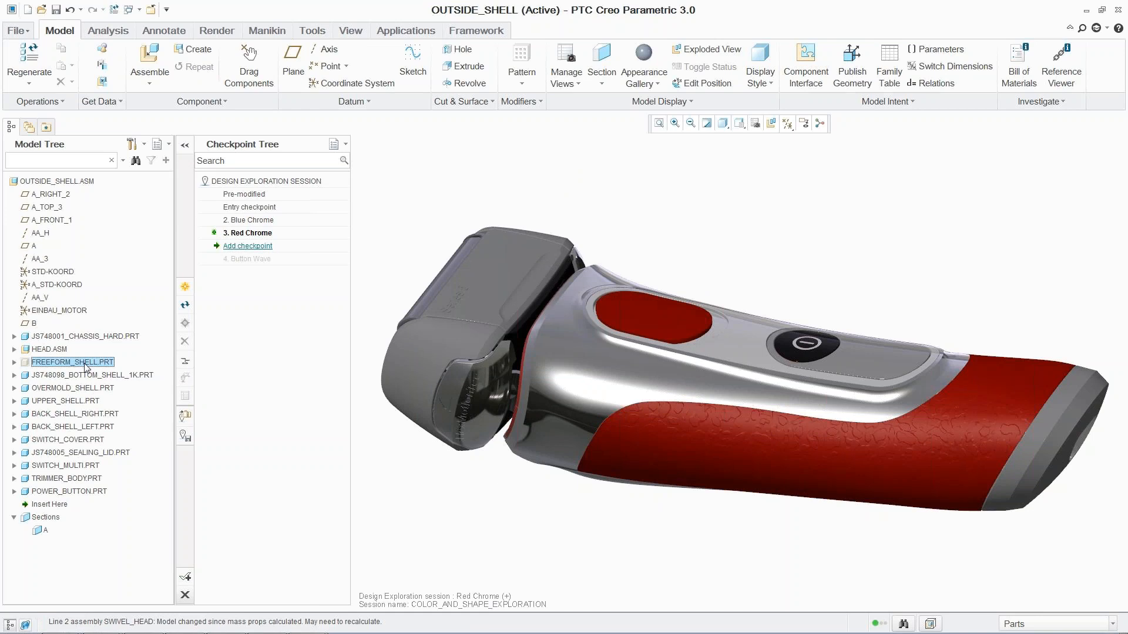
right_click(86, 365)
click(115, 64)
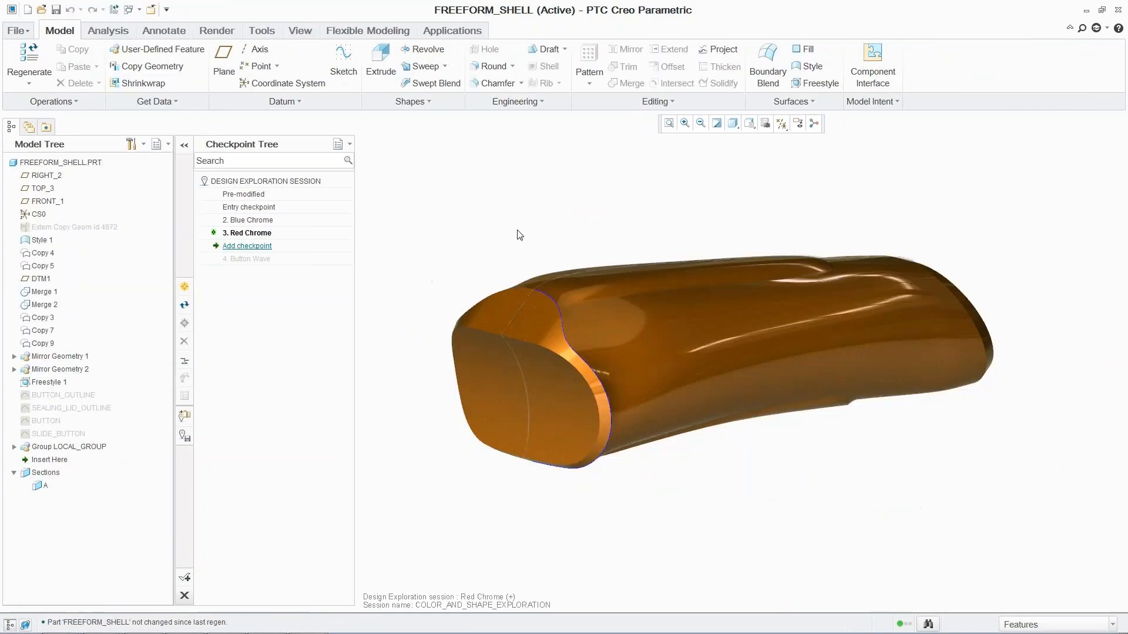
- Unhide the BUTTON_OUTLINE, SEALING_LID_OUTLINE, BUTTON and SLIDE_BUTTON sketches of FREEFORM_SHELL
click(71, 395)
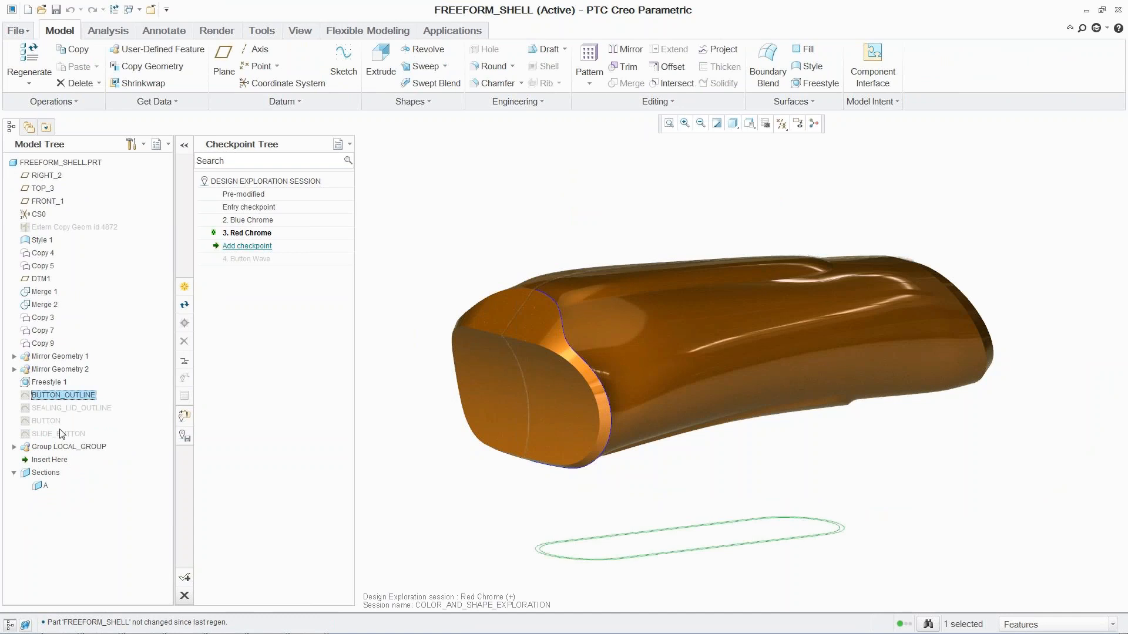
shift+click(57, 434)
right_click(57, 435)
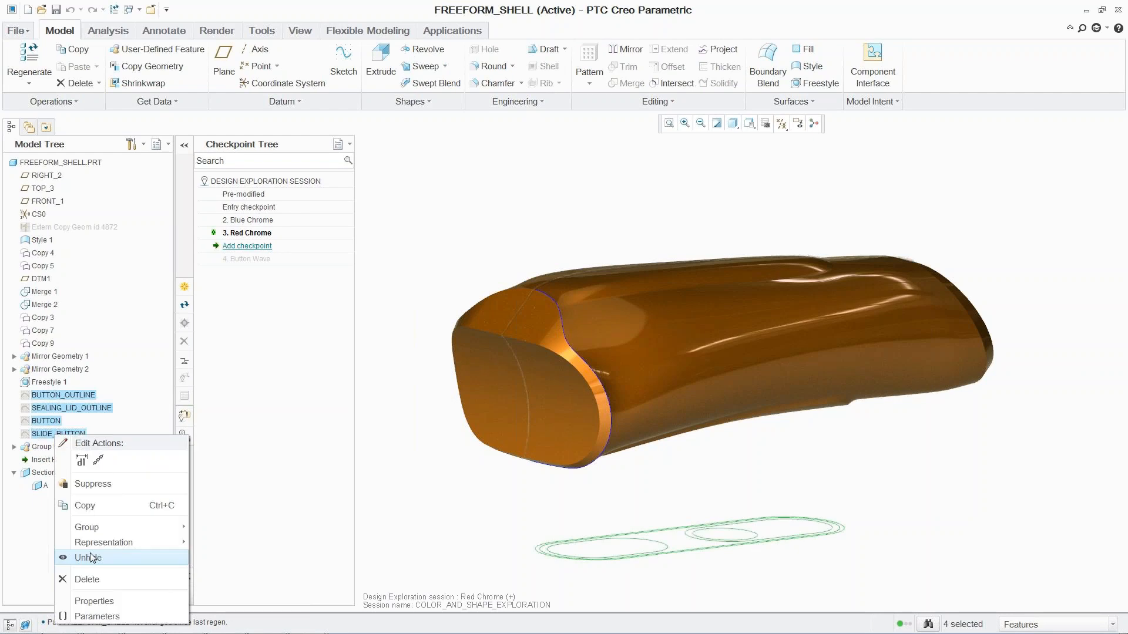
click(88, 557)
click(397, 427)
- In the BUTTON_OUTLINE sketch, set the spacing between the end arc centers to 50 and the offset from the vertical reference to 10
key(s)
key(1)
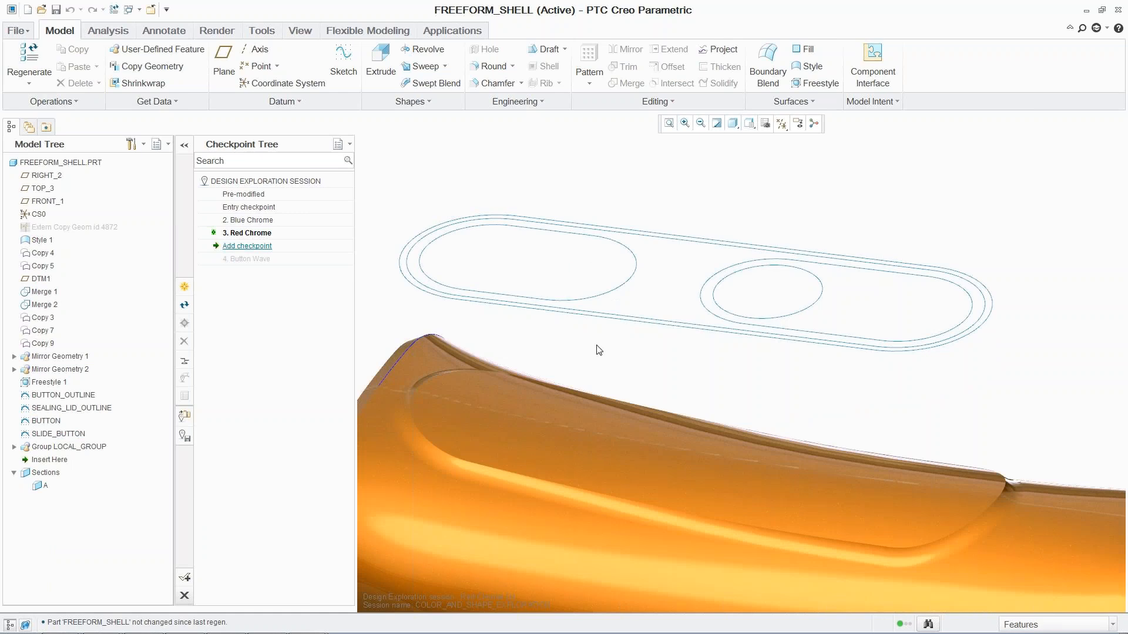
click(621, 327)
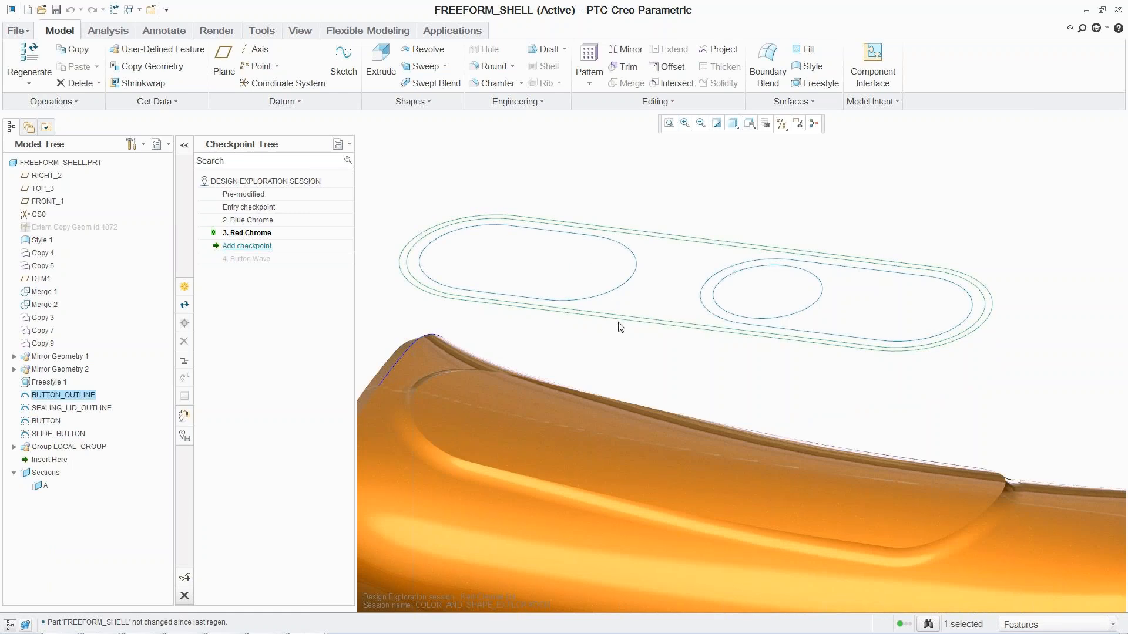
double_click(621, 328)
double_click(763, 265)
text(50)
key(Return)
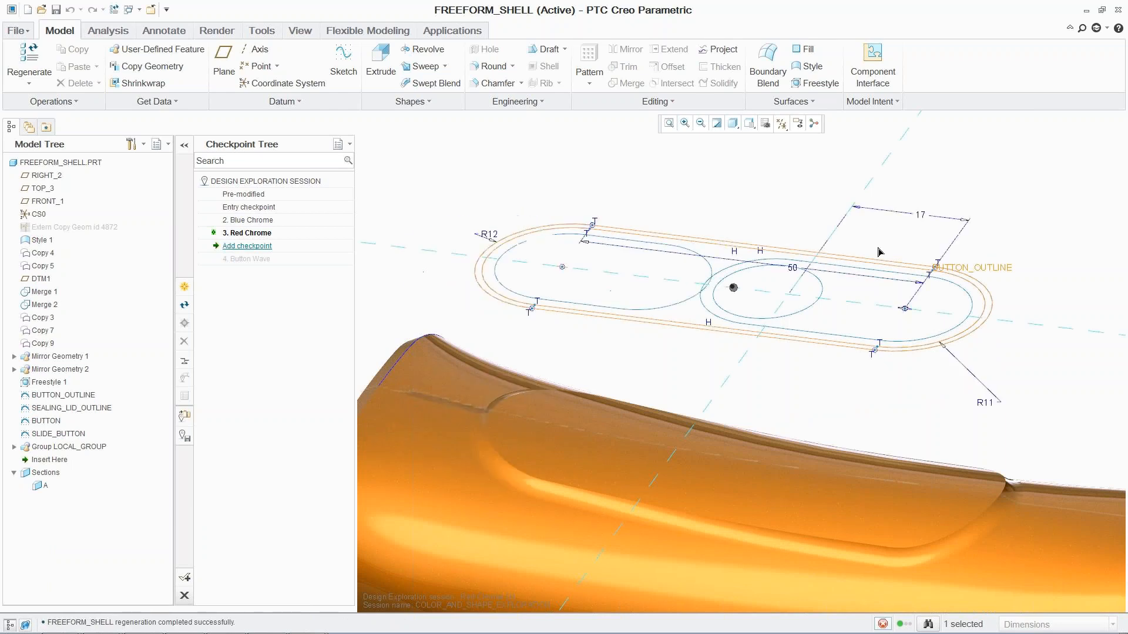
double_click(920, 214)
text(10)
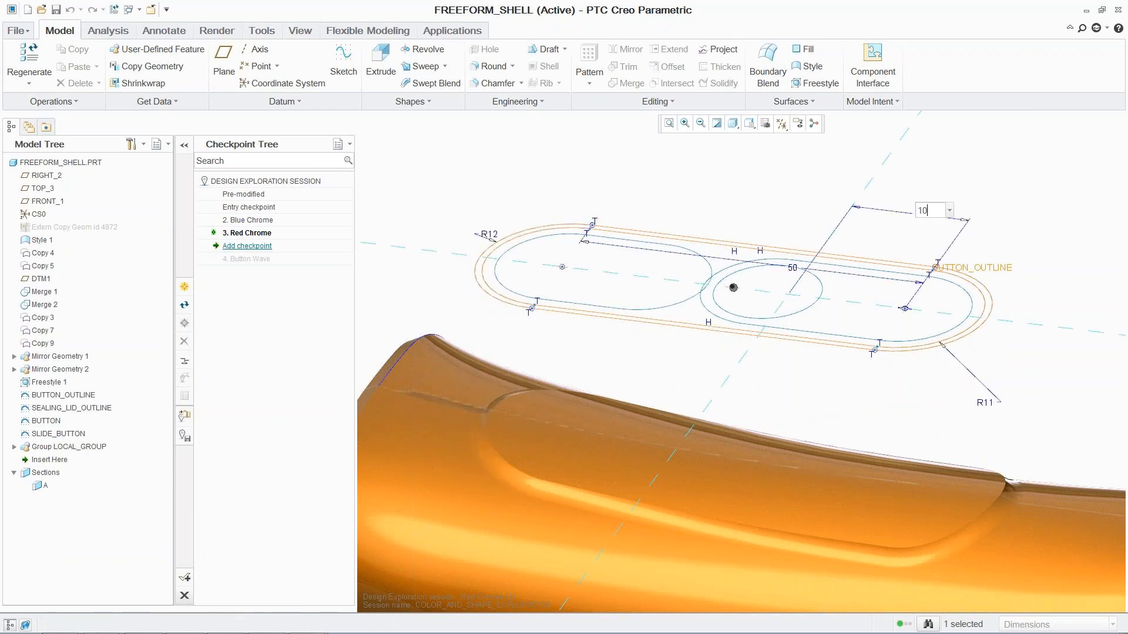
key(Return)
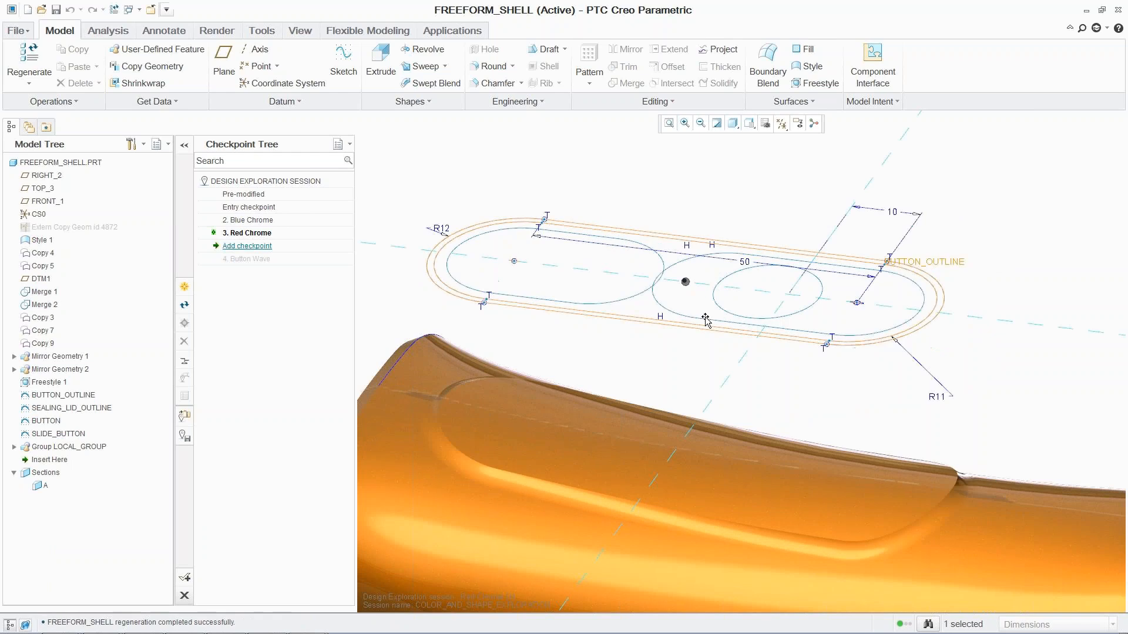
- Set the center-to-center length of the SEALING_LID_OUTLINE slot to 5
click(683, 297)
double_click(847, 223)
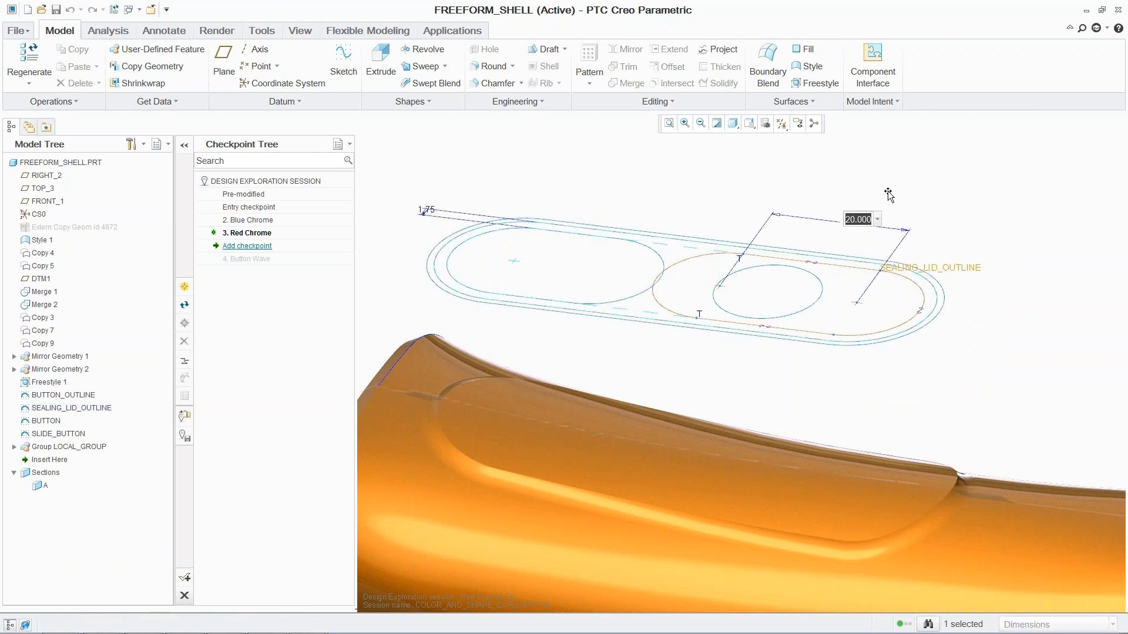
text(5)
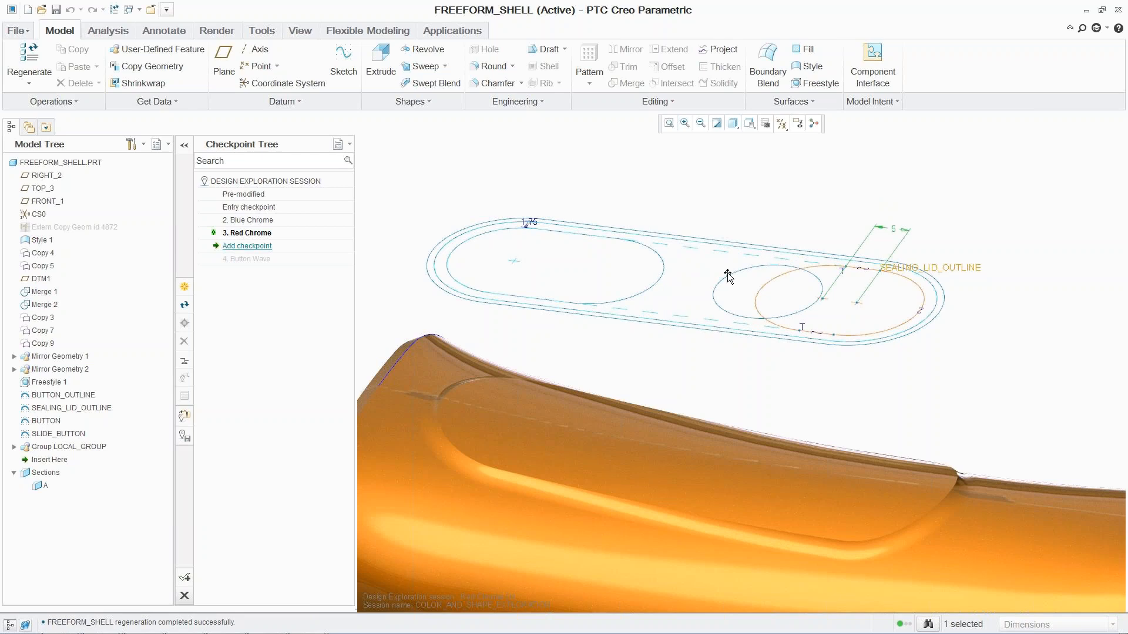
- Shift the BUTTON circle by setting its offset from the reference line to -7.5
click(728, 277)
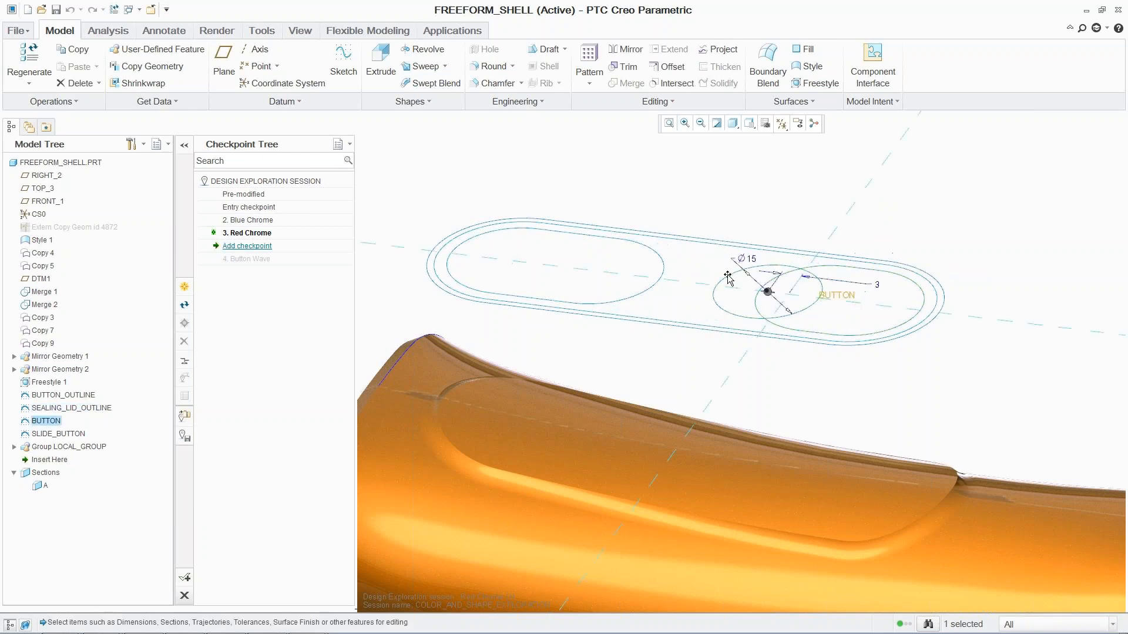
double_click(875, 286)
text(-7.5)
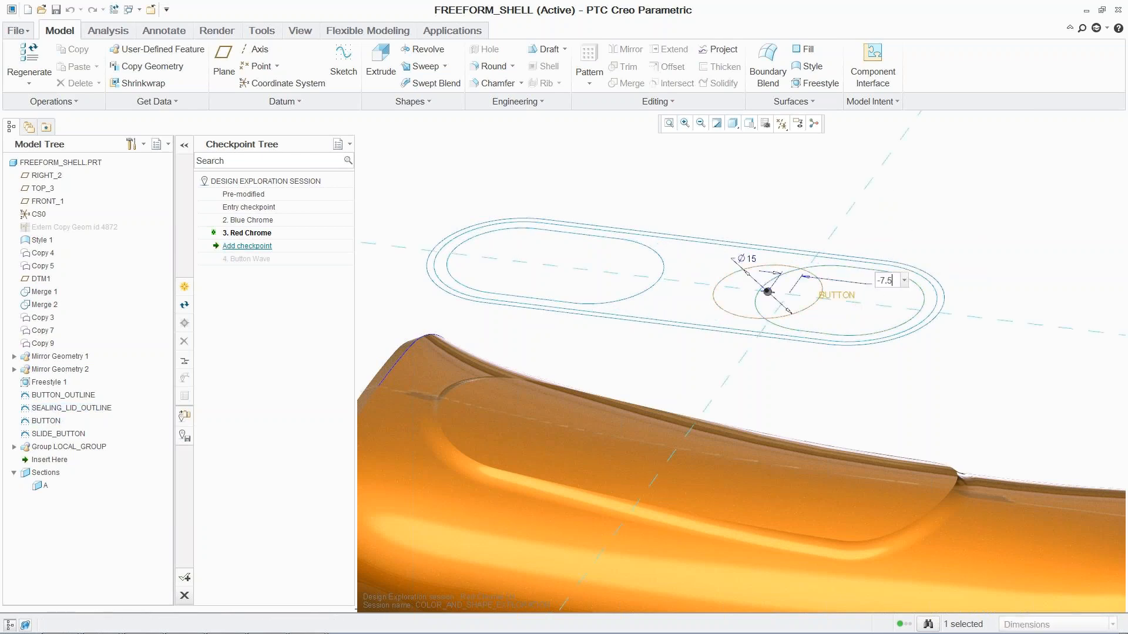
key(Return)
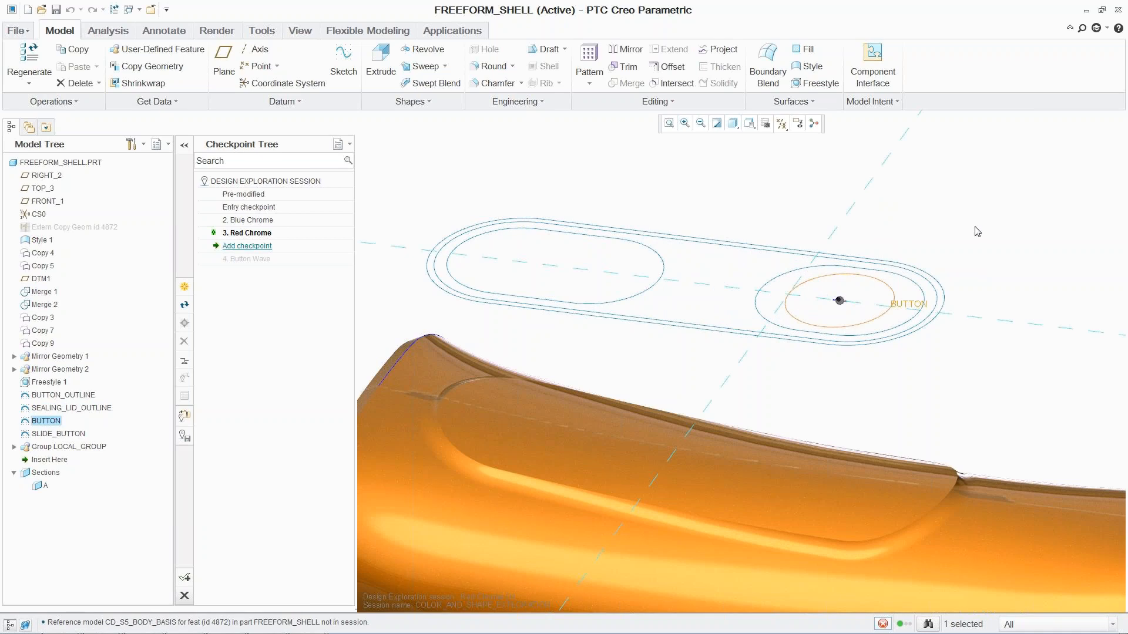
- Close the FREEFORM_SHELL part window and regenerate the OUTSIDE_SHELL assembly with the moved button layout
key(d)
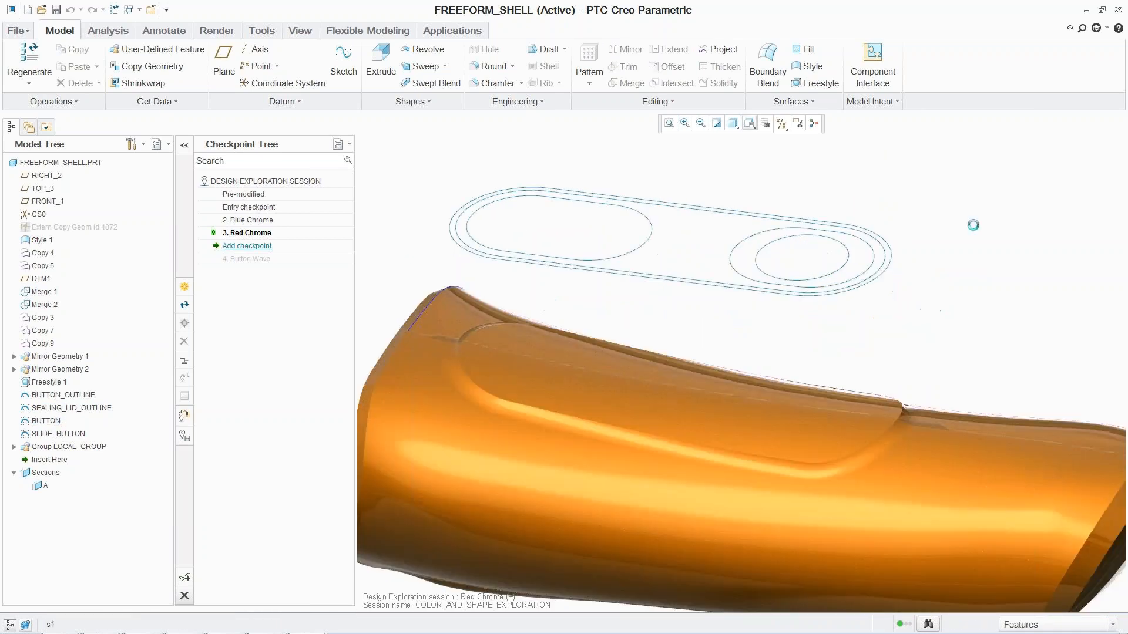
click(151, 9)
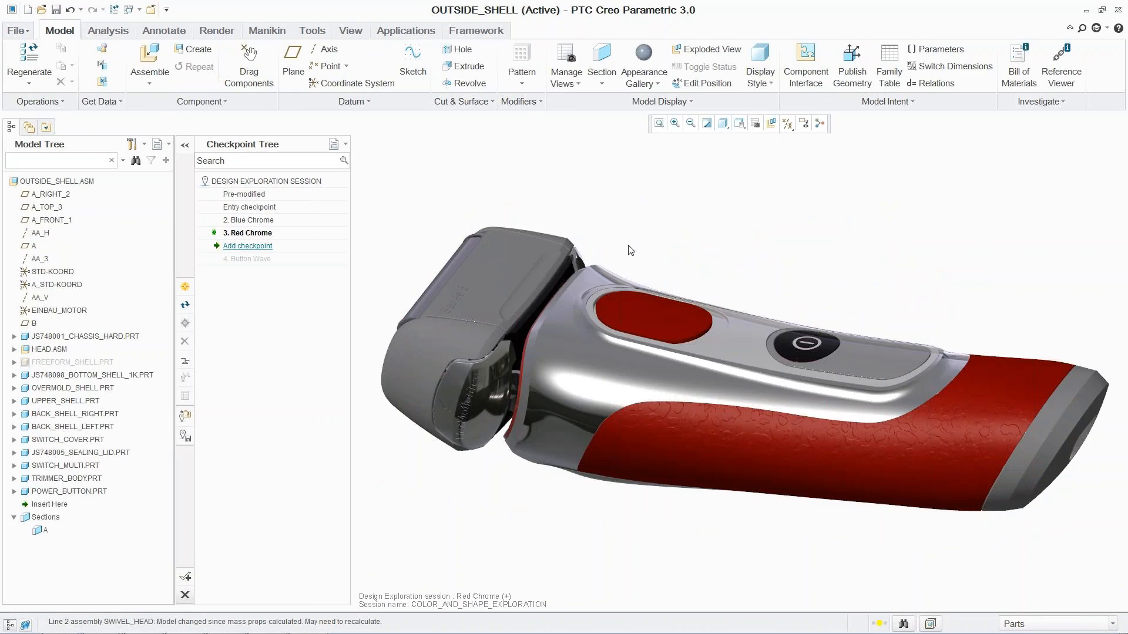
key(ctrl+g)
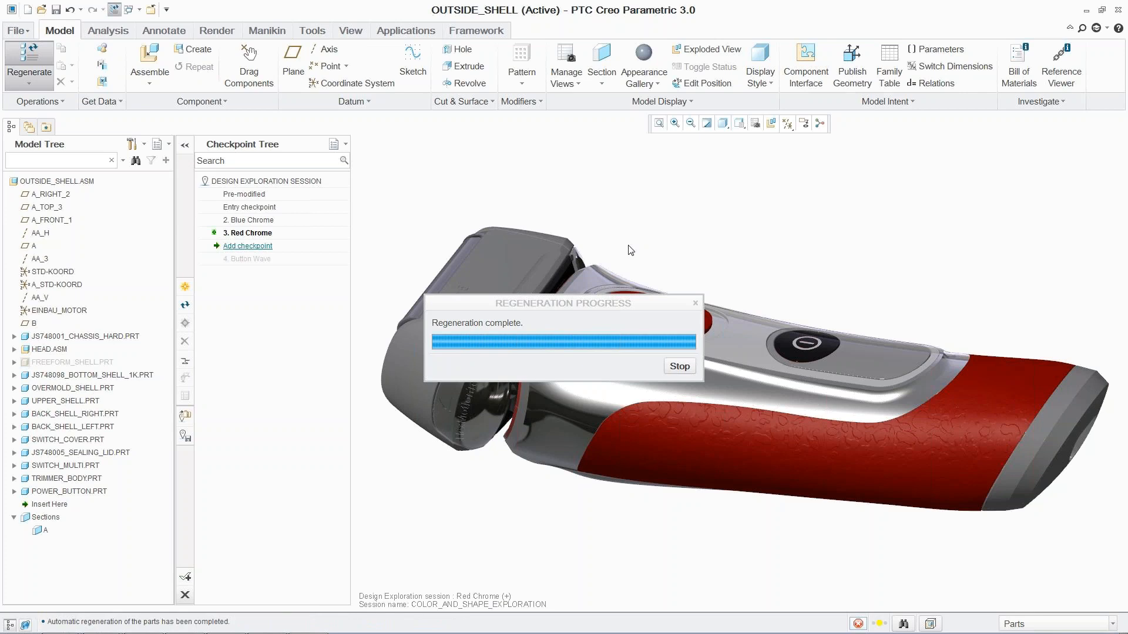
- Add a checkpoint named Button Position with the keyword Button Position under Red Chrome
click(185, 288)
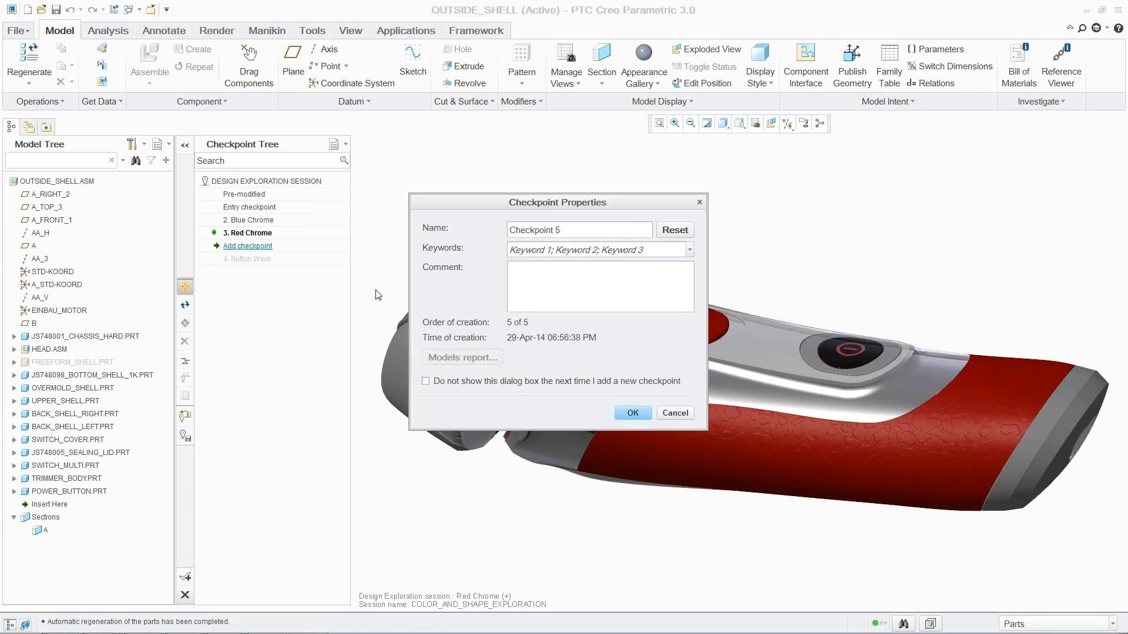
click(588, 233)
text(Button Position)
click(597, 248)
text(B)
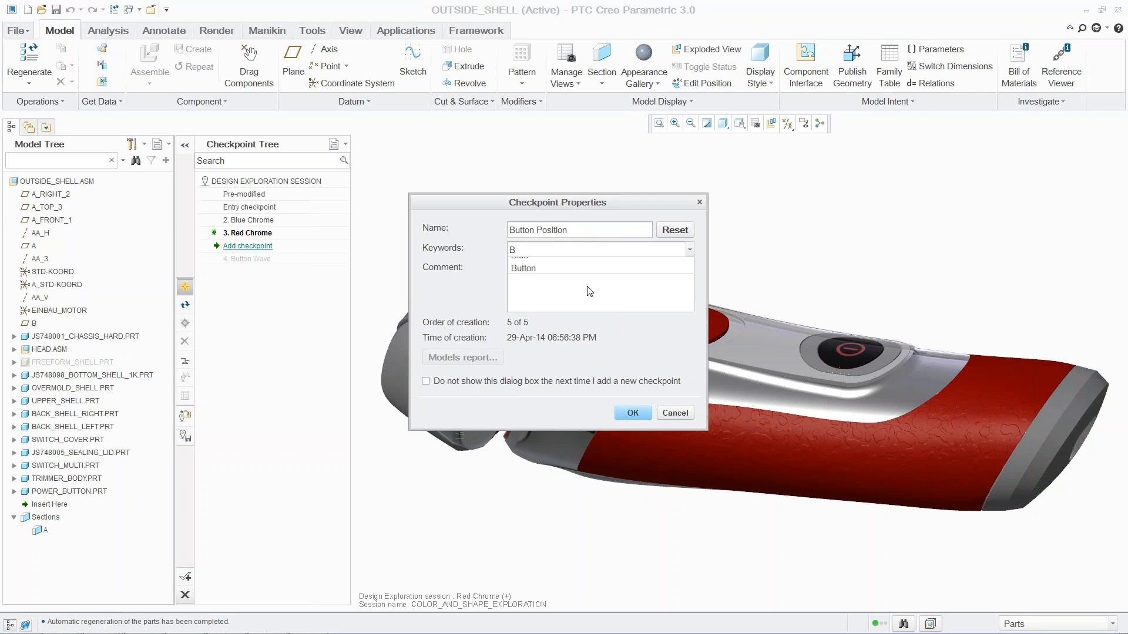
text(utton Position)
key(Return)
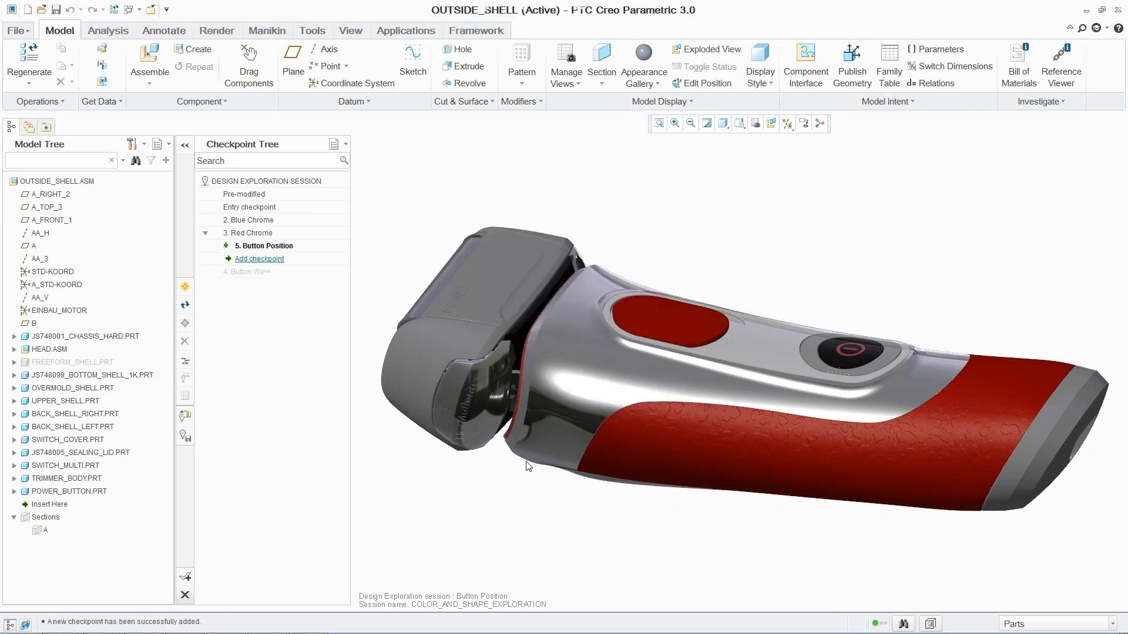
- Activate the Entry checkpoint, and switch from it to the Button Wave checkpoint
click(185, 323)
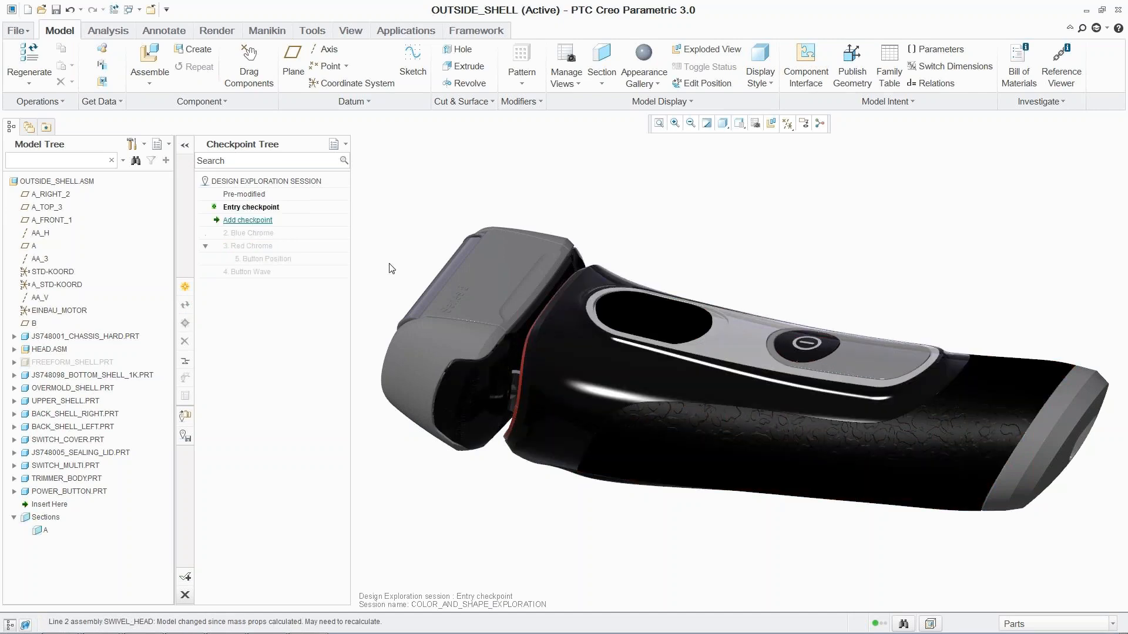
click(251, 273)
click(185, 323)
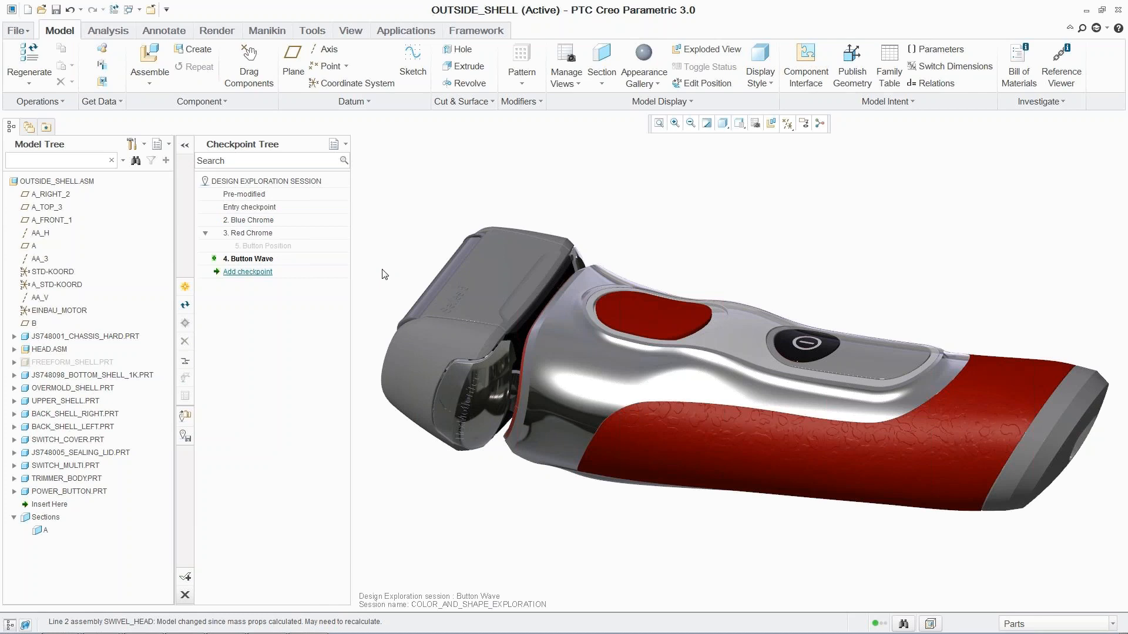
- Suppress the SWITCH_MULTI part in the Button Wave variant
click(61, 467)
right_click(57, 467)
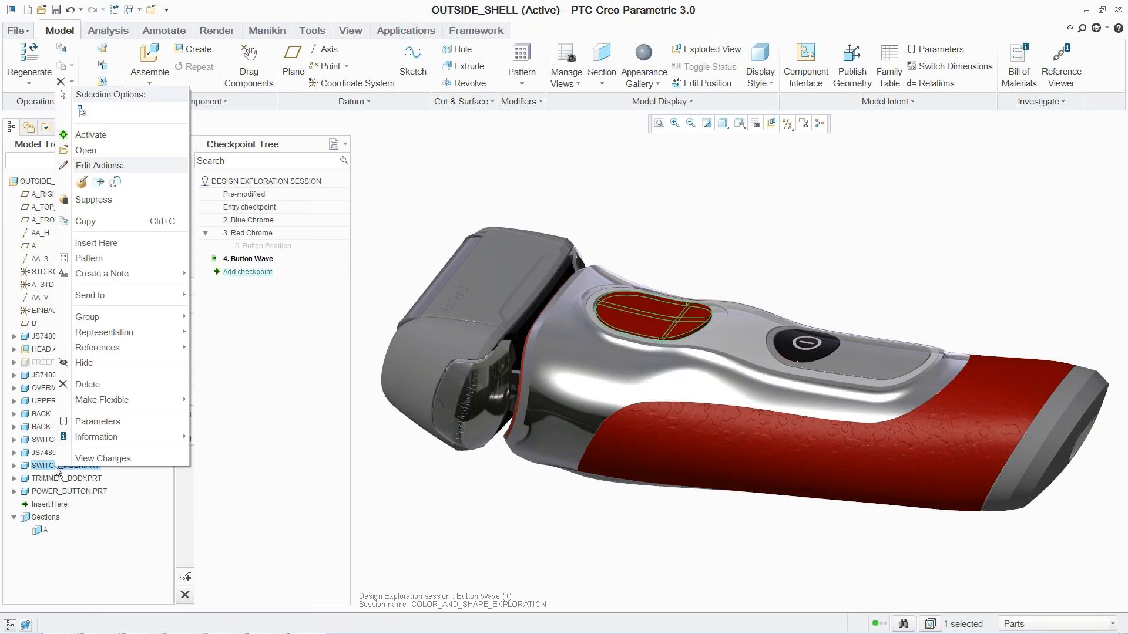
click(93, 200)
click(498, 336)
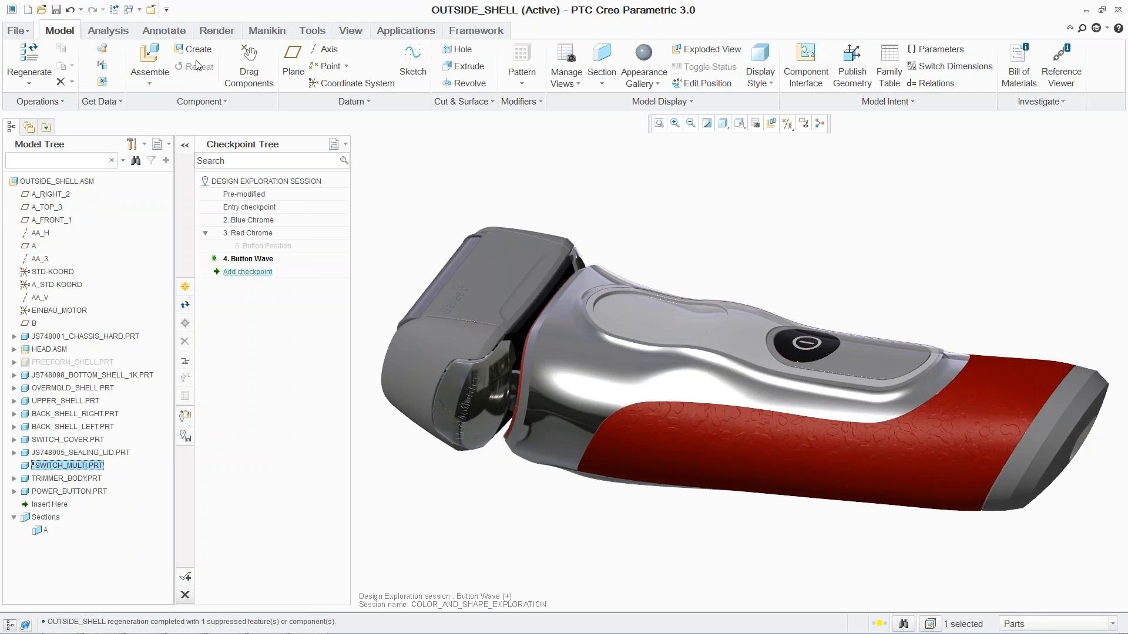
- Assemble alt_switch.prt into the shaver with the Default constraint as the replacement switch
click(148, 54)
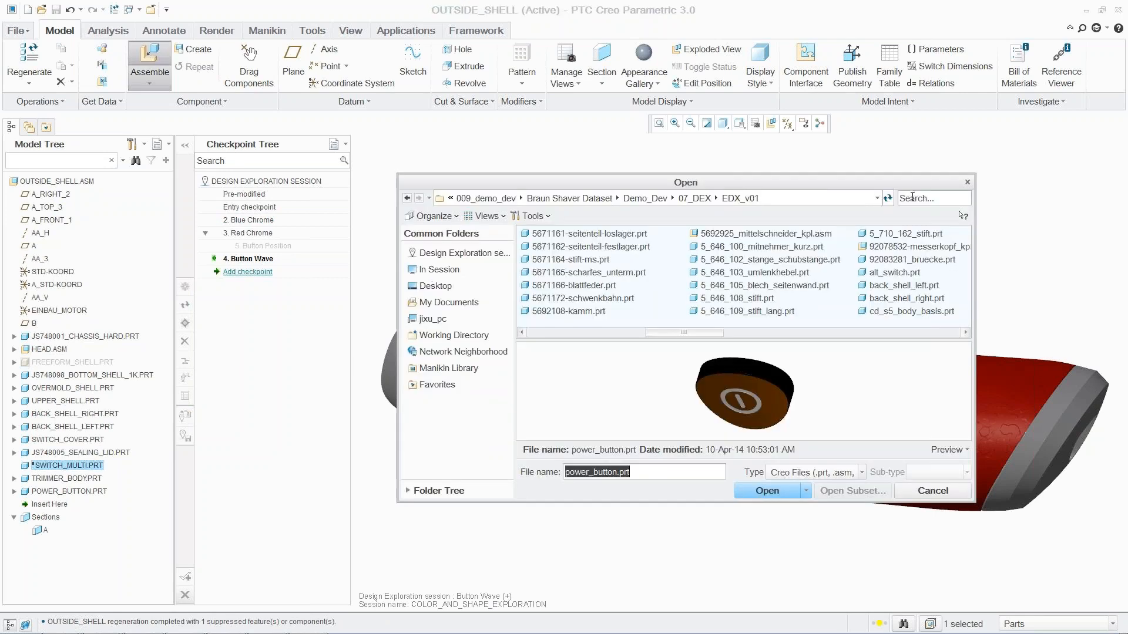
text(alt)
click(770, 489)
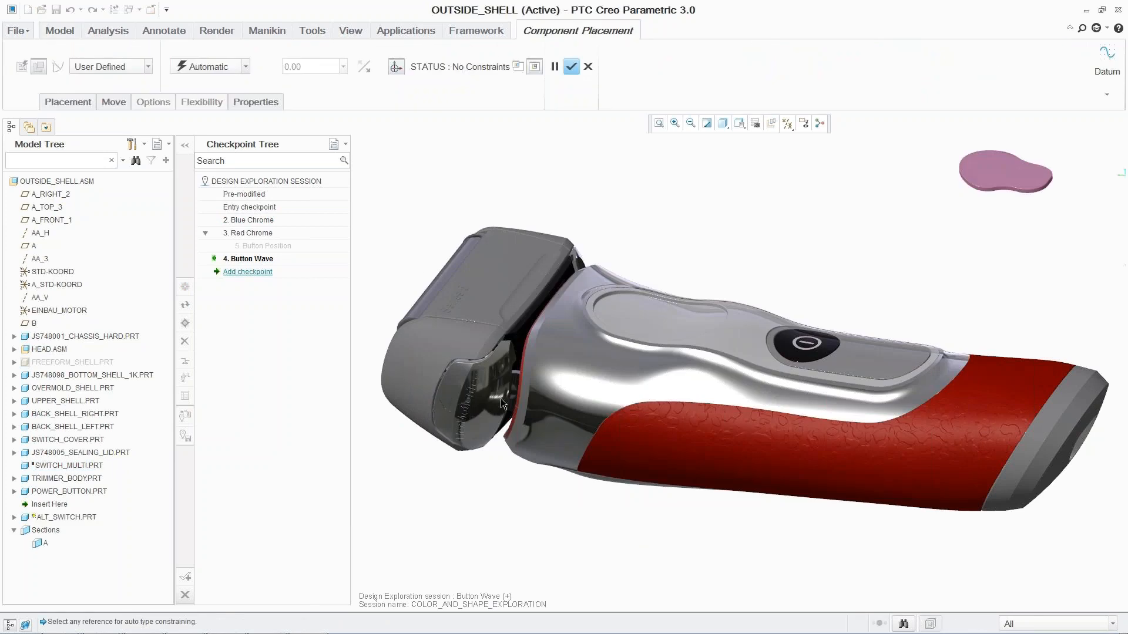
click(245, 67)
scroll(245, 120, down, 3)
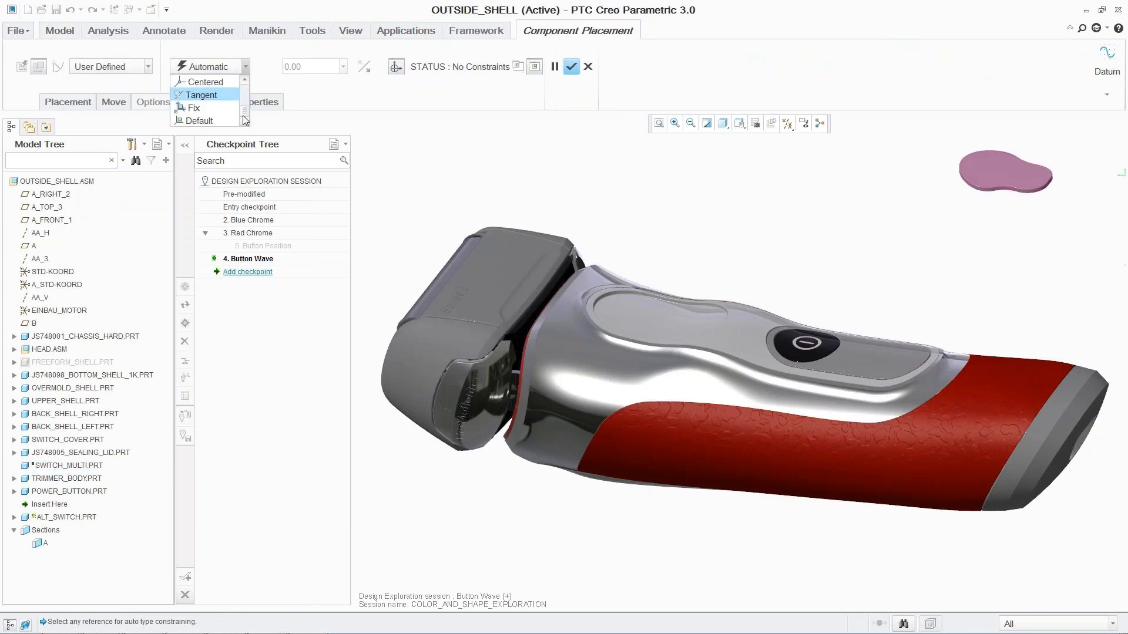
click(194, 120)
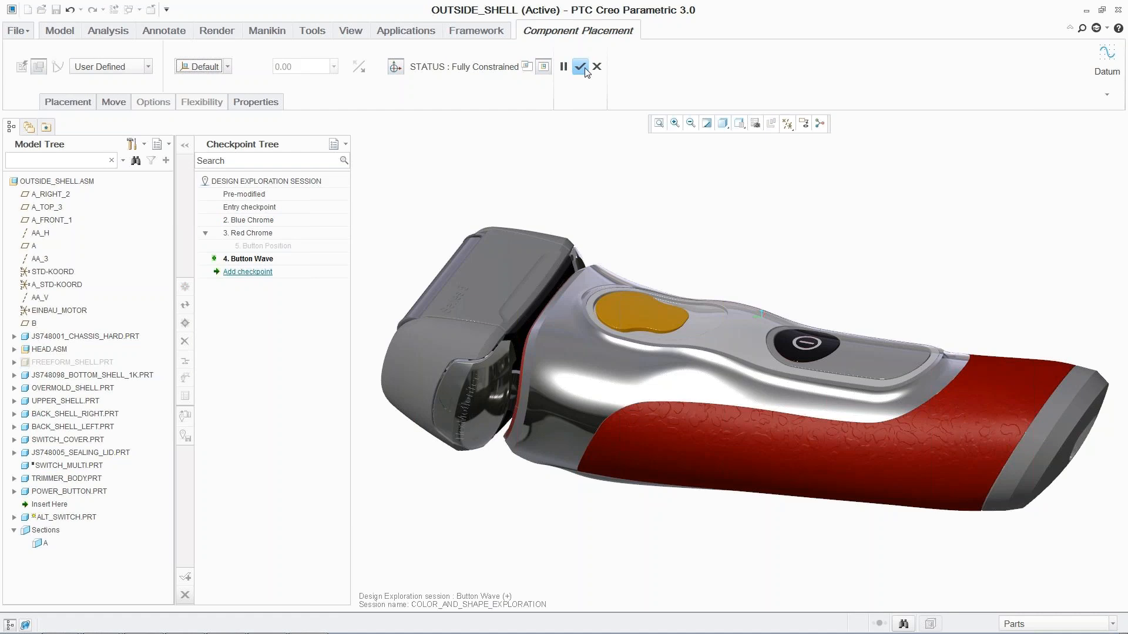
click(584, 69)
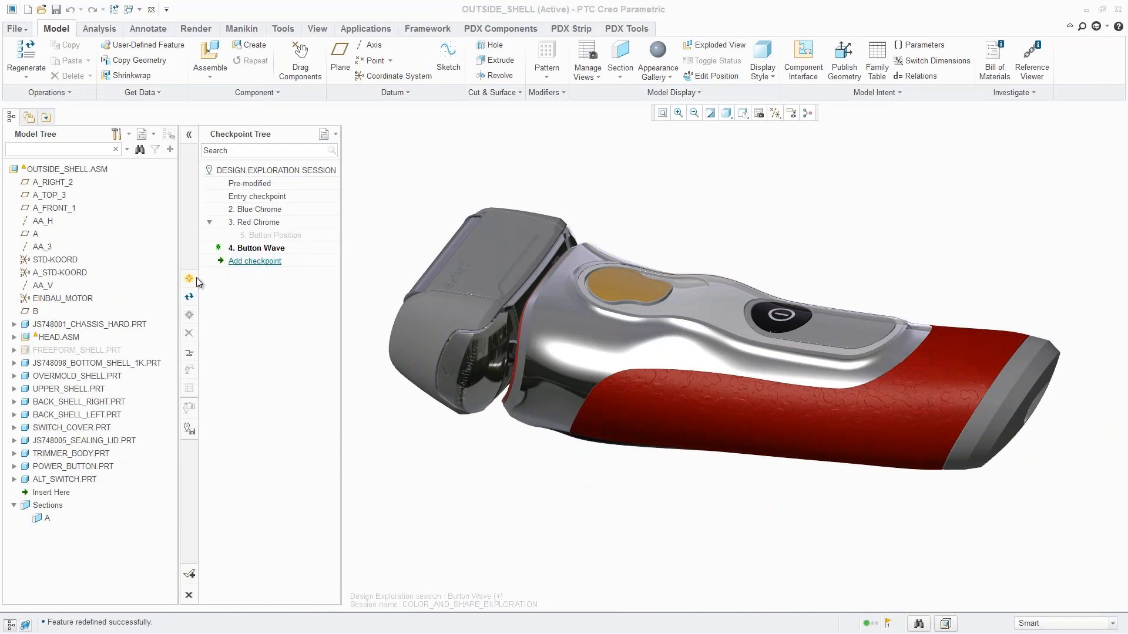
- Add a checkpoint named new button for the variant with the alternative switch
click(195, 278)
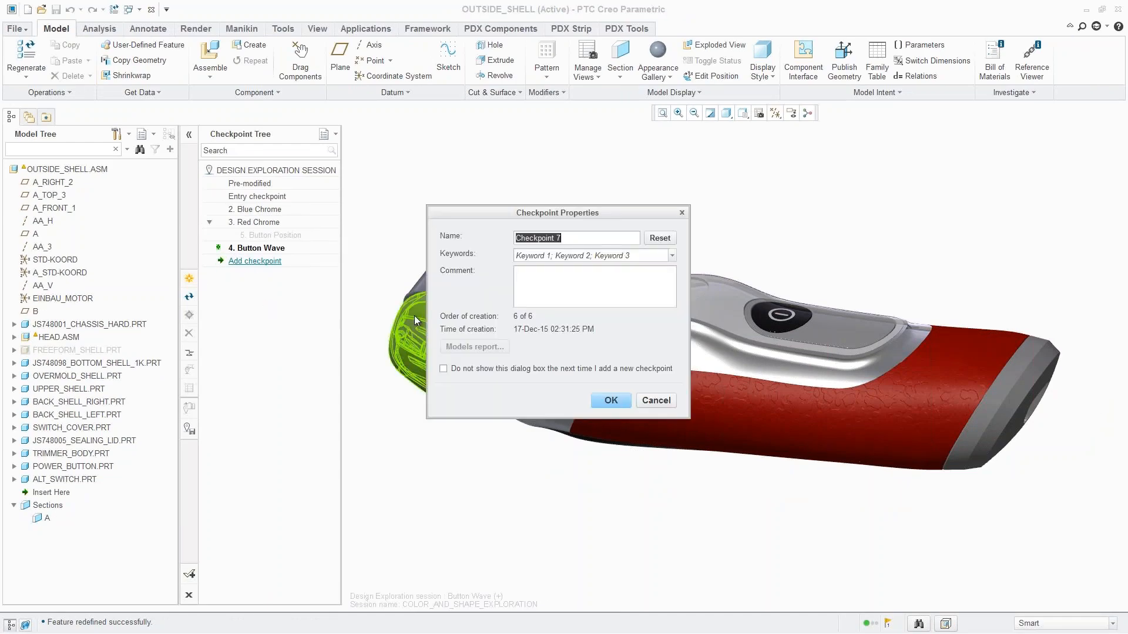
text(new but)
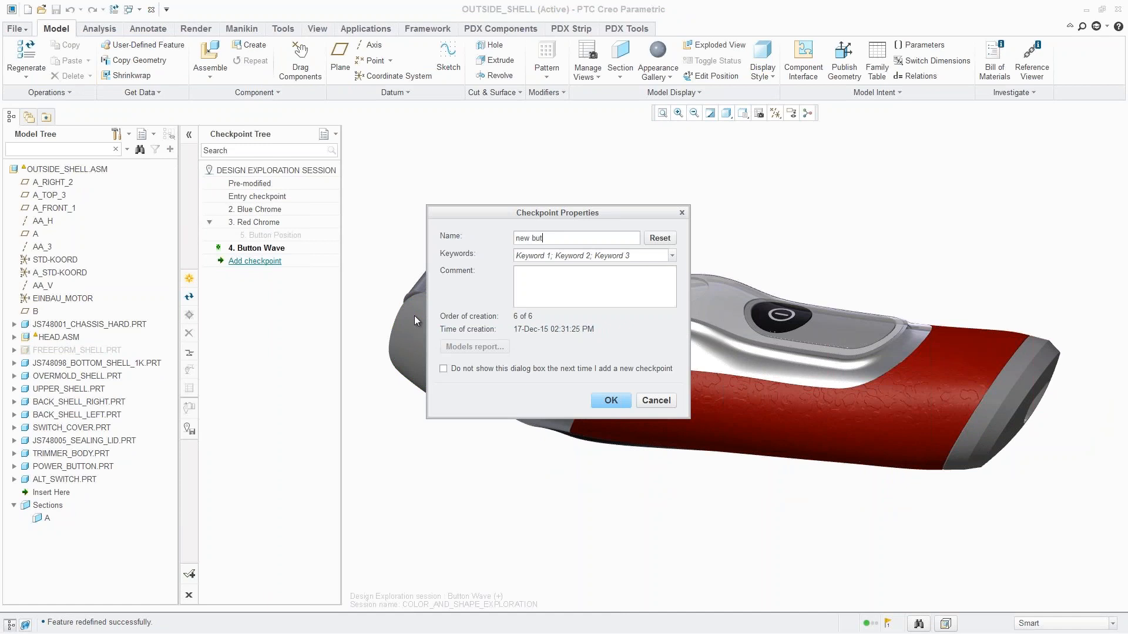
text(ton)
key(Return)
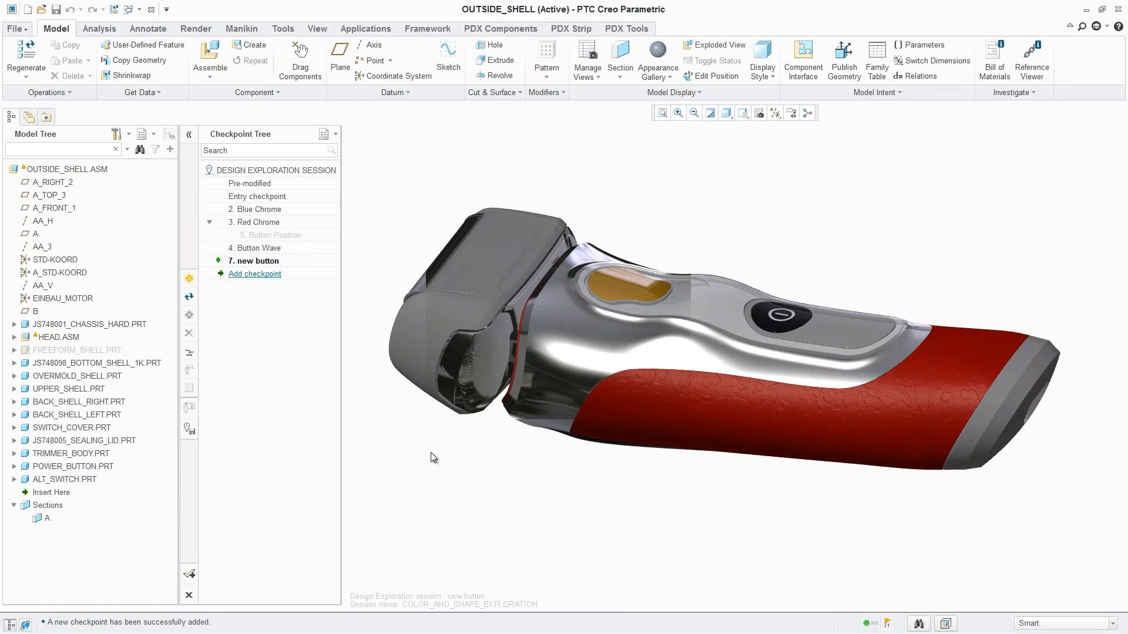
- Save a copy of the Design Exploration session as color_and_shape_exploration.tmu in the Demo folder
click(189, 432)
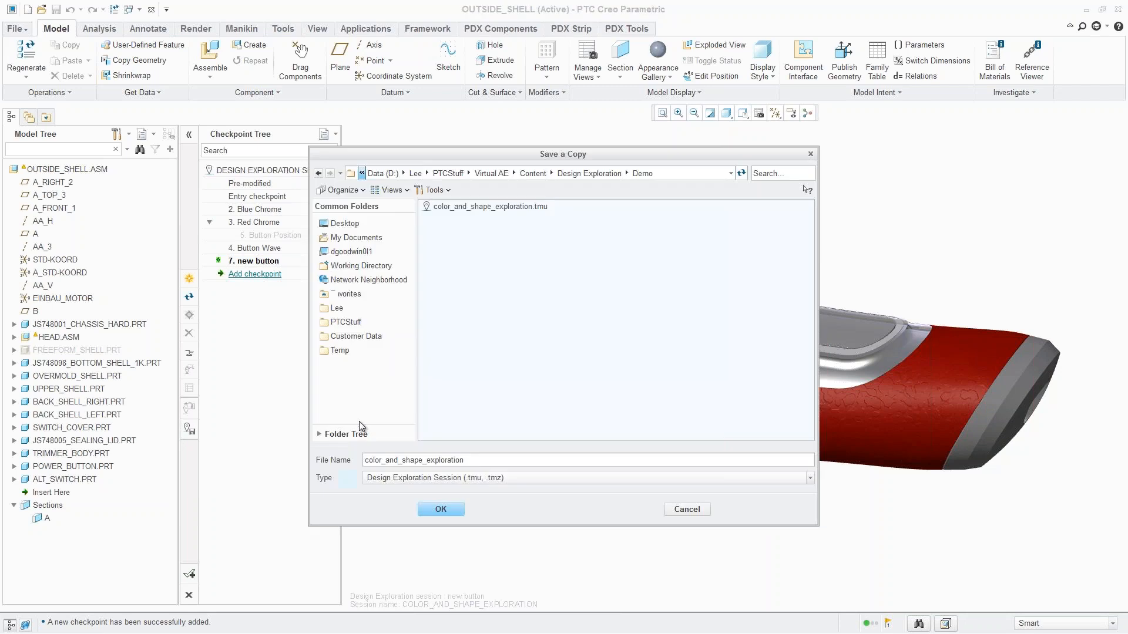
click(441, 206)
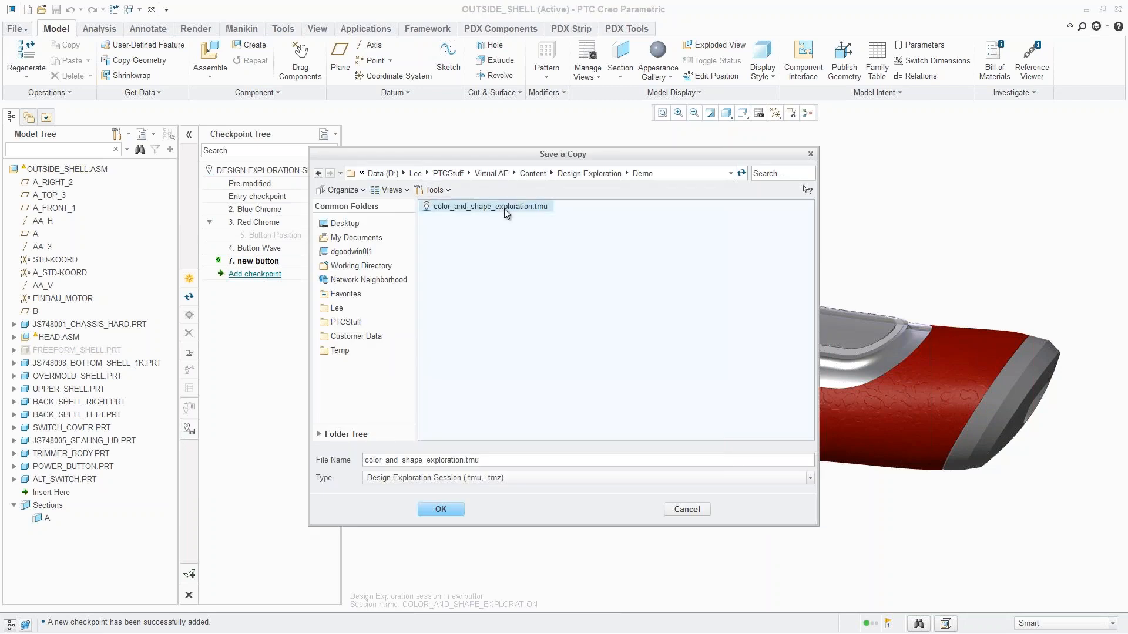
click(439, 510)
click(647, 343)
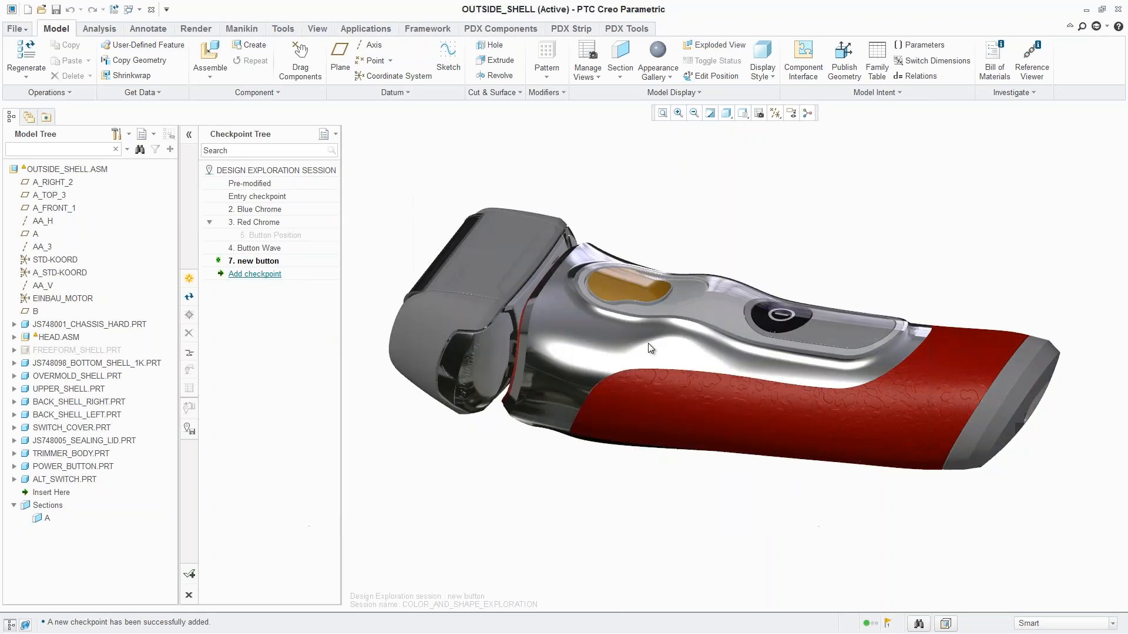